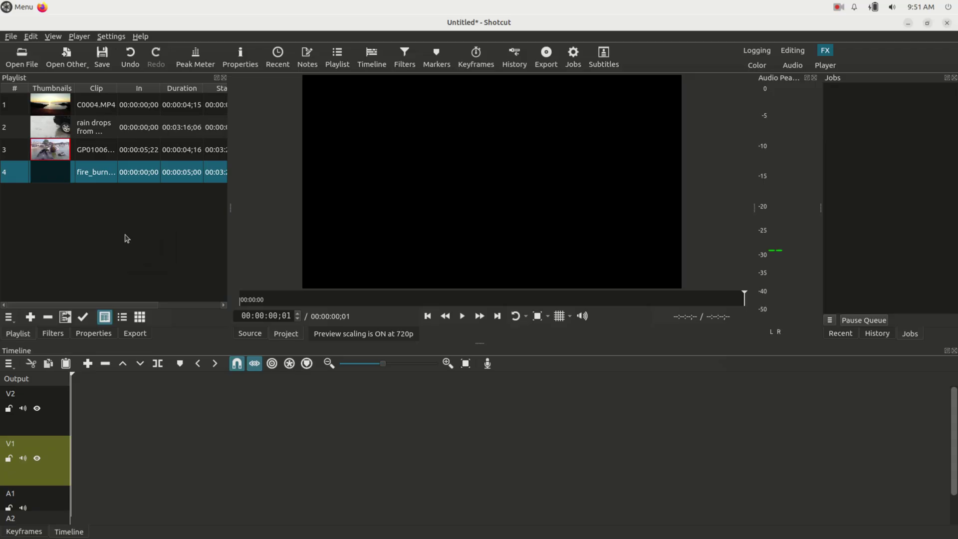
Place C0004.MP4 then GP010063.MP4 back to back on V1 and scrub to about 3 seconds
{"action": "left_click_drag", "start_coordinate": [49, 110], "coordinate": [75, 440]}
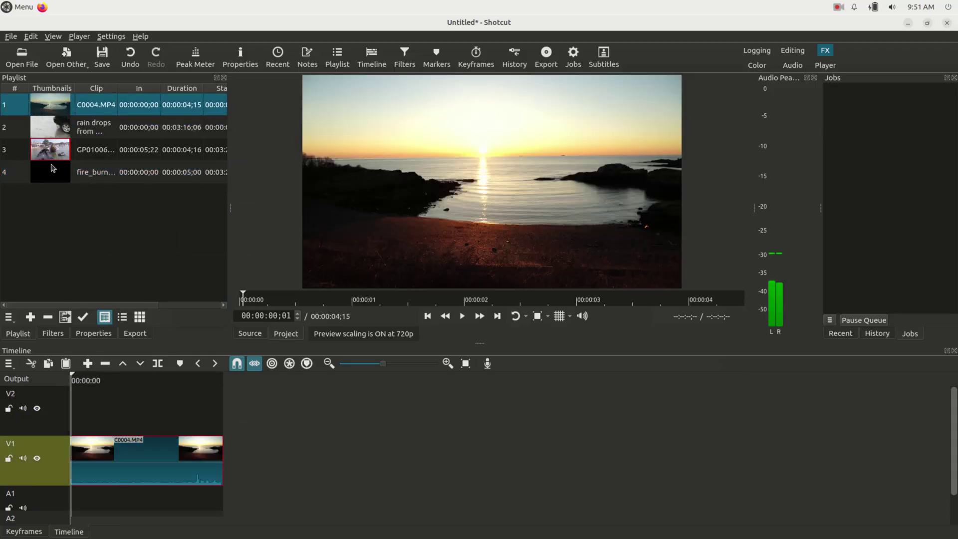
{"action": "left_click_drag", "start_coordinate": [55, 154], "coordinate": [228, 471]}
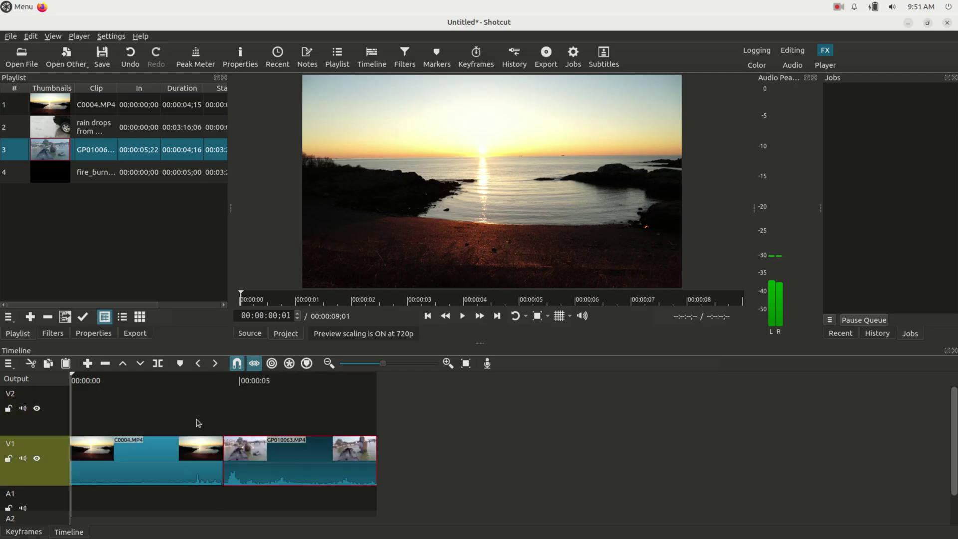
{"action": "left_click_drag", "start_coordinate": [164, 380], "coordinate": [256, 386]}
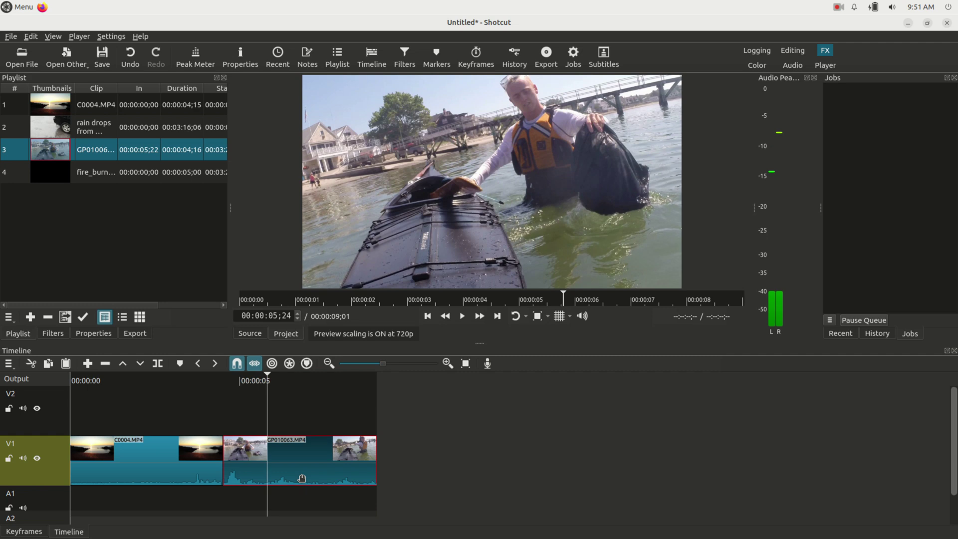
Overlap the kayak clip onto the sunset clip to create a crossfade and play it back
{"action": "left_click_drag", "start_coordinate": [311, 468], "coordinate": [287, 468]}
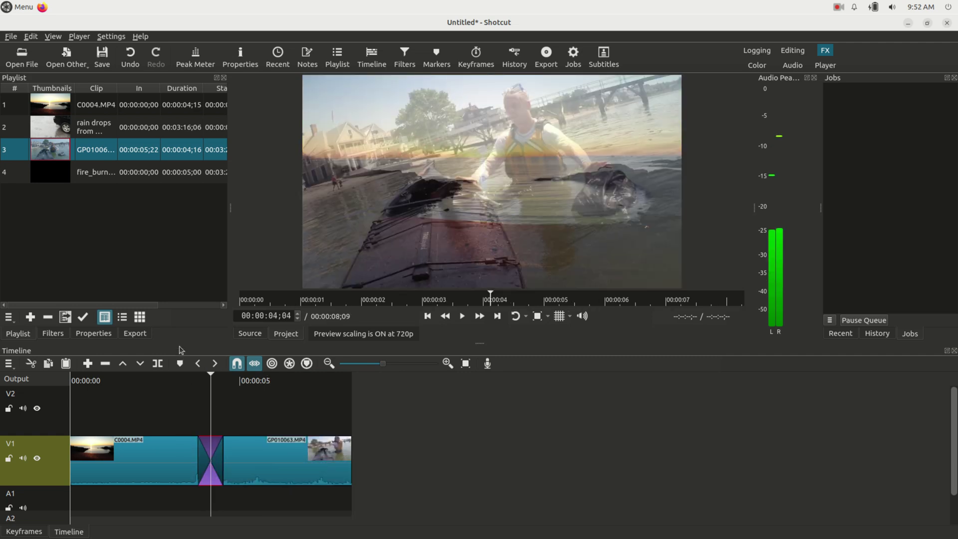
{"action": "left_click", "coordinate": [199, 380]}
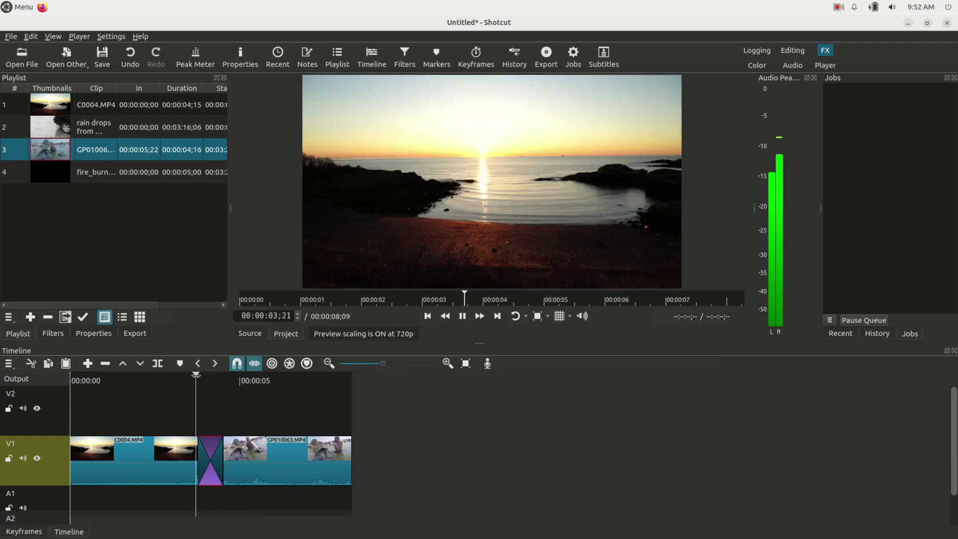
{"action": "key", "text": "space"}
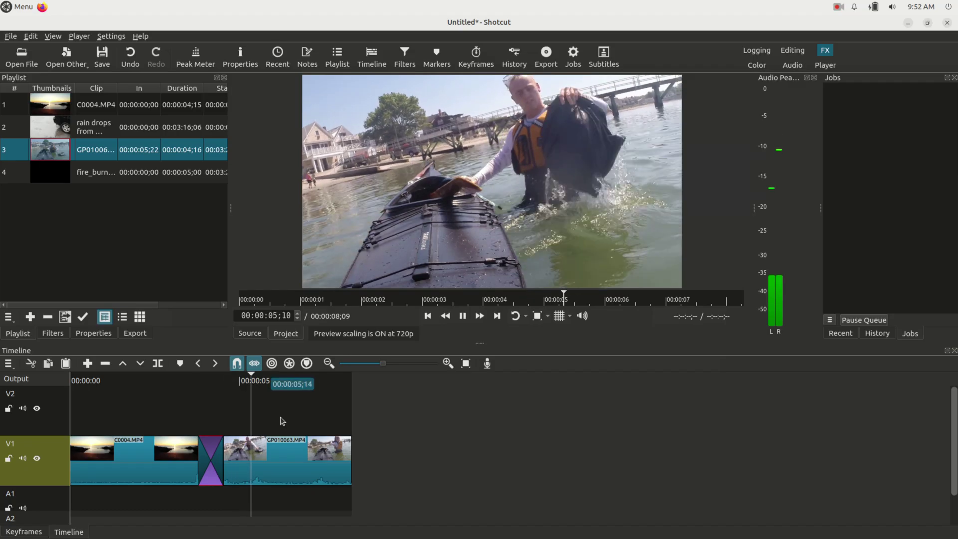
{"action": "key", "text": "space"}
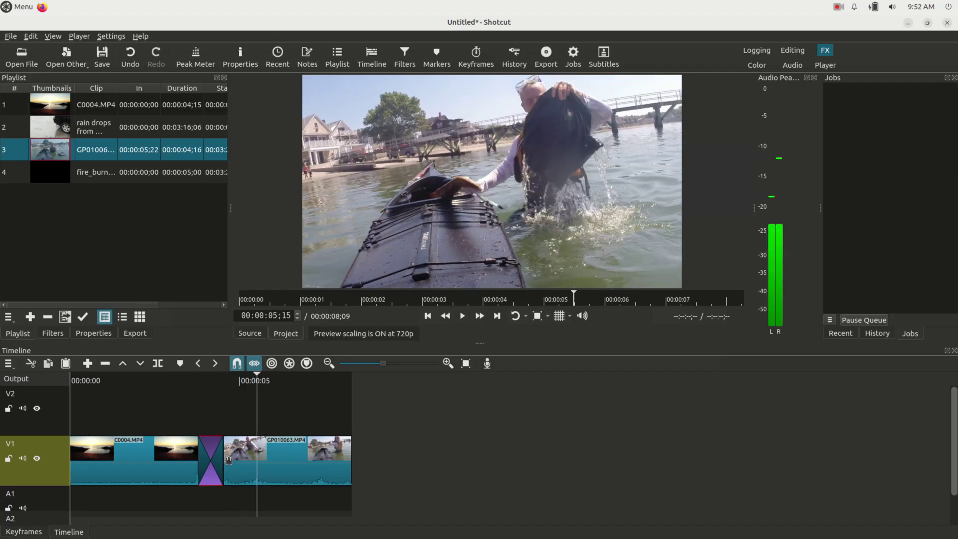
Trim the kayak clip's start and lengthen the transition to about 1;20, then replay it
{"action": "left_click_drag", "start_coordinate": [276, 460], "coordinate": [374, 455]}
{"action": "left_click", "coordinate": [198, 458]}
{"action": "left_click_drag", "start_coordinate": [199, 459], "coordinate": [128, 457]}
{"action": "left_click", "coordinate": [114, 384]}
{"action": "key", "text": "space"}
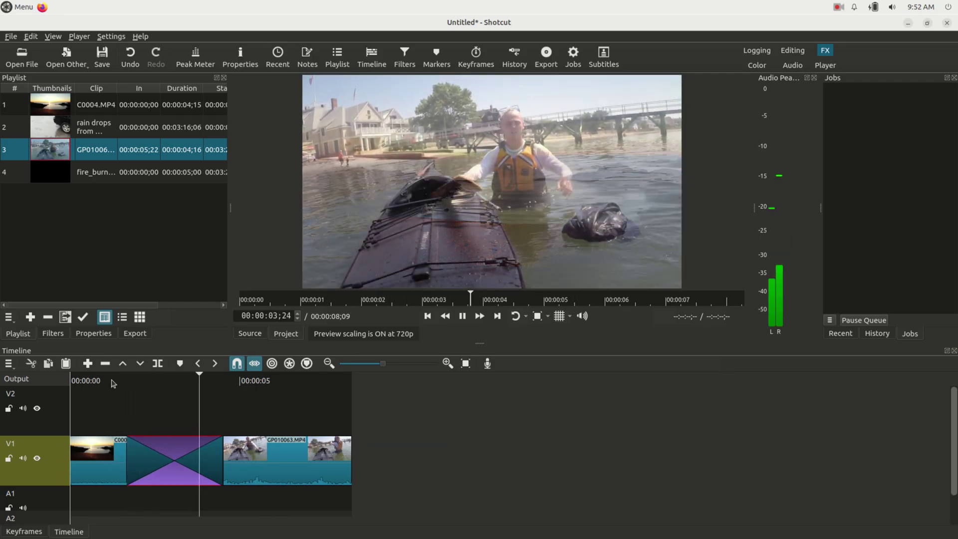
{"action": "key", "text": "space"}
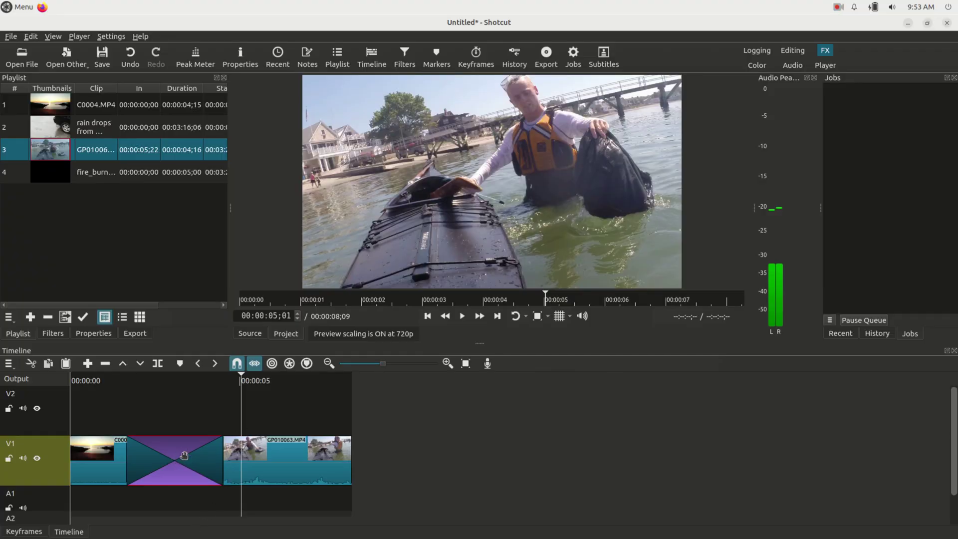
Change the transition to the Barn V Up wipe in its Properties and preview it
{"action": "right_click", "coordinate": [180, 453]}
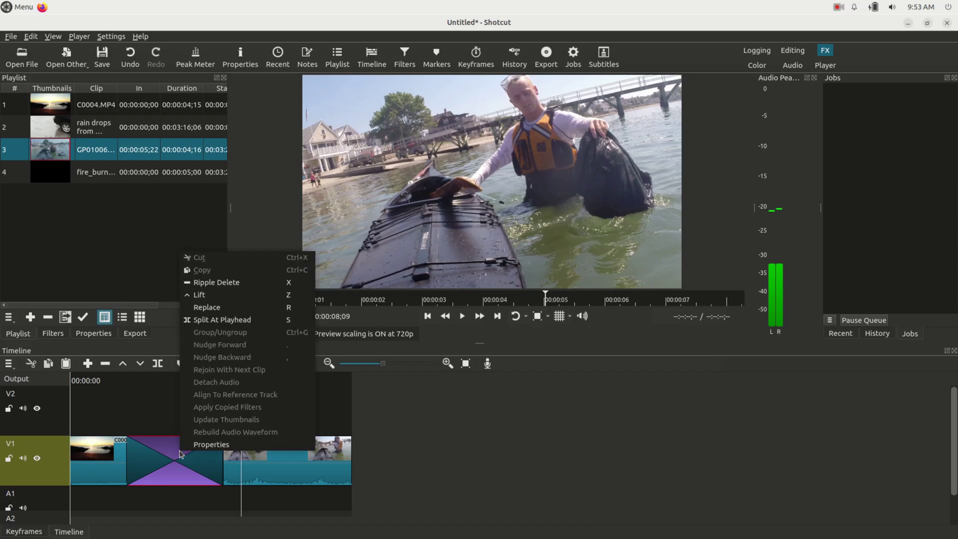
{"action": "left_click", "coordinate": [204, 445]}
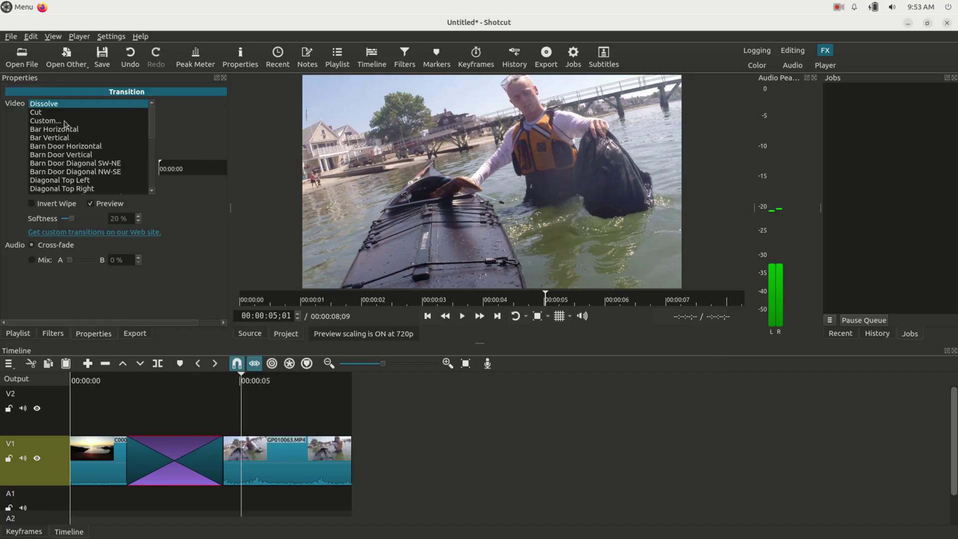
{"action": "left_click_drag", "start_coordinate": [149, 120], "coordinate": [140, 143]}
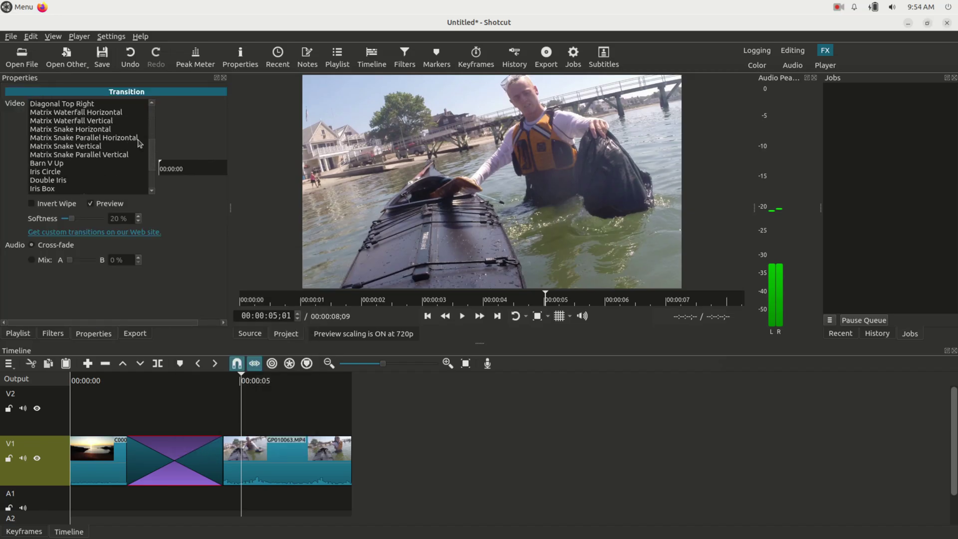
{"action": "left_click", "coordinate": [53, 165]}
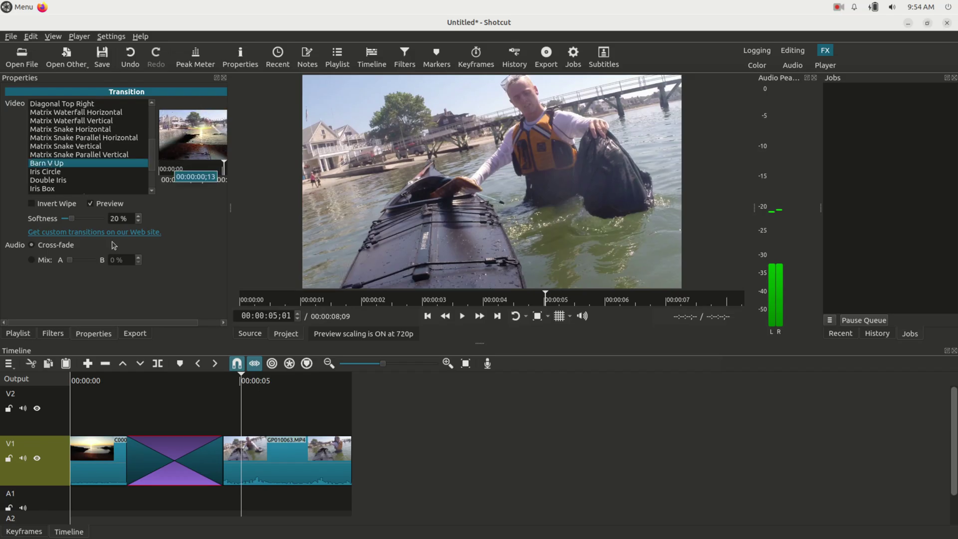
{"action": "left_click", "coordinate": [122, 378]}
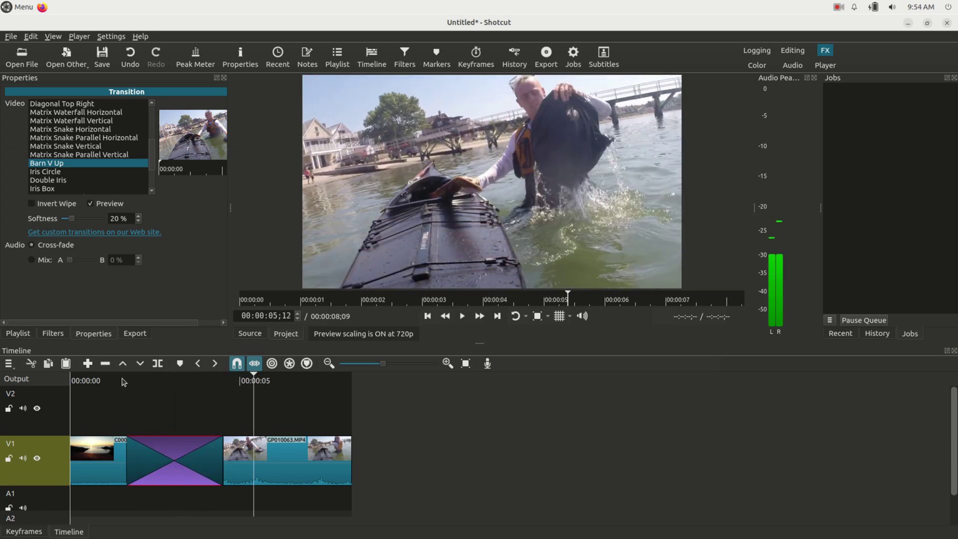
{"action": "left_click", "coordinate": [165, 375]}
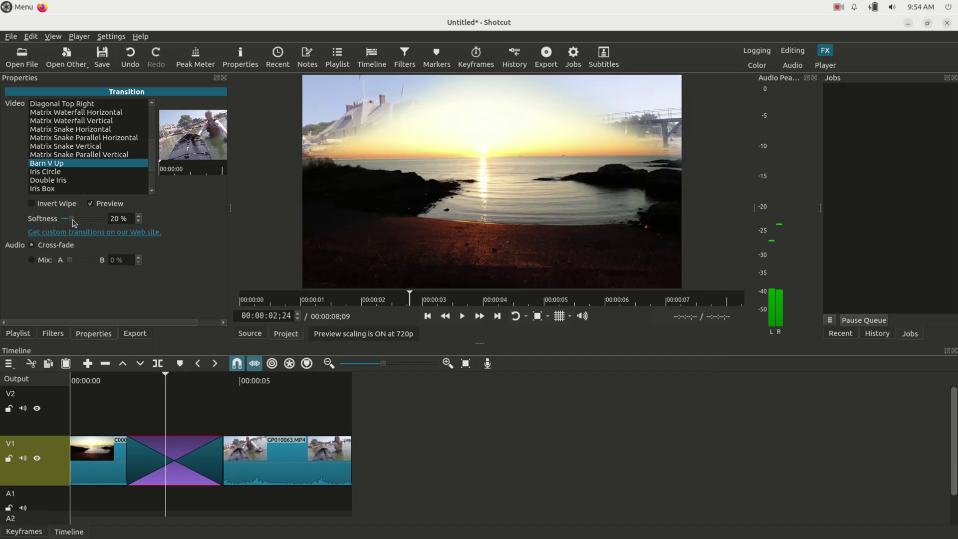
Try a softer wipe edge, then set Softness to 0 % and replay the wipe
{"action": "left_click_drag", "start_coordinate": [73, 220], "coordinate": [93, 220]}
{"action": "scroll", "coordinate": [112, 218], "scroll_direction": "down", "scroll_amount": 3}
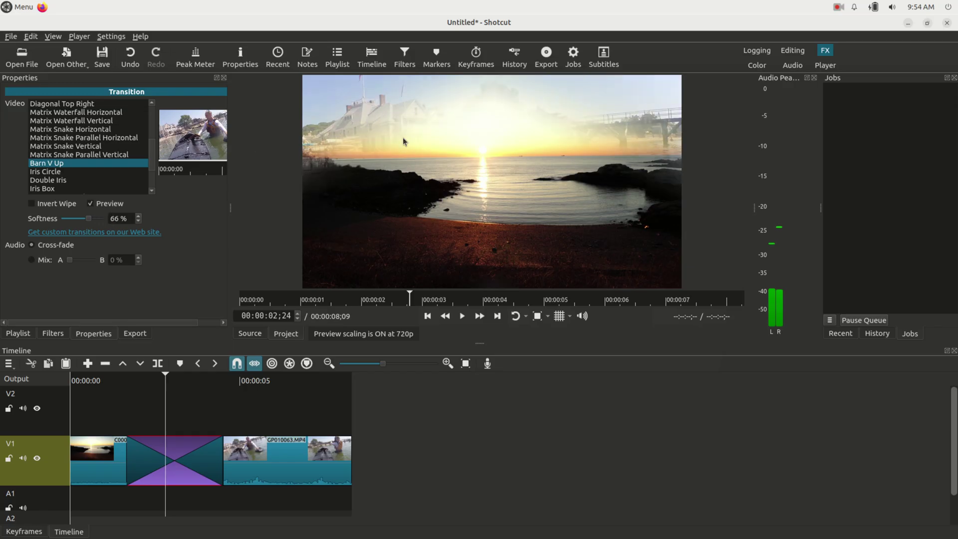
{"action": "left_click_drag", "start_coordinate": [165, 378], "coordinate": [131, 378]}
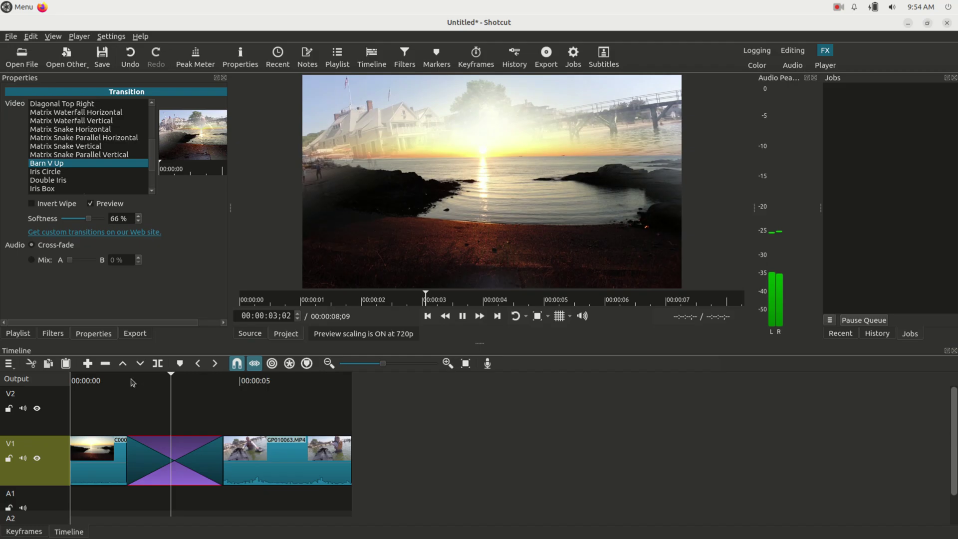
{"action": "key", "text": "space"}
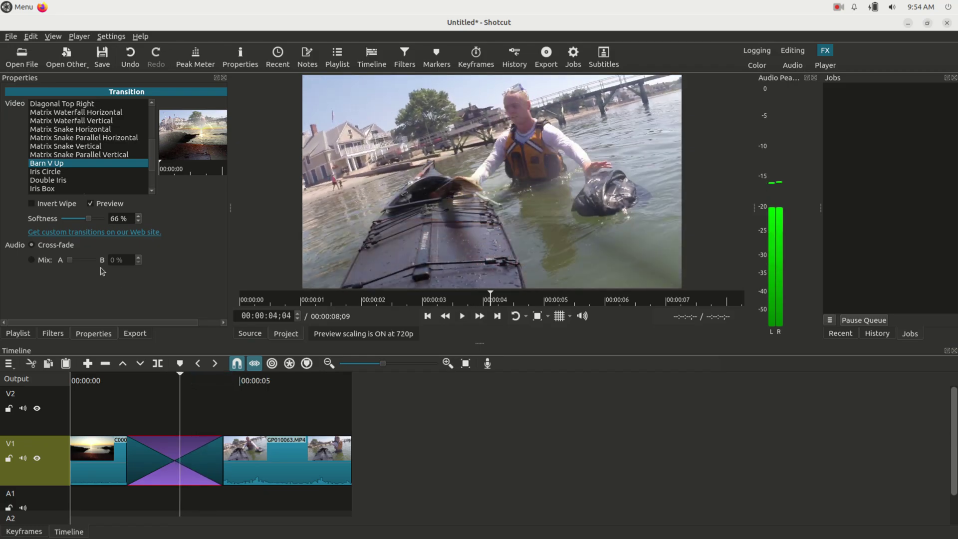
{"action": "left_click_drag", "start_coordinate": [88, 216], "coordinate": [63, 223]}
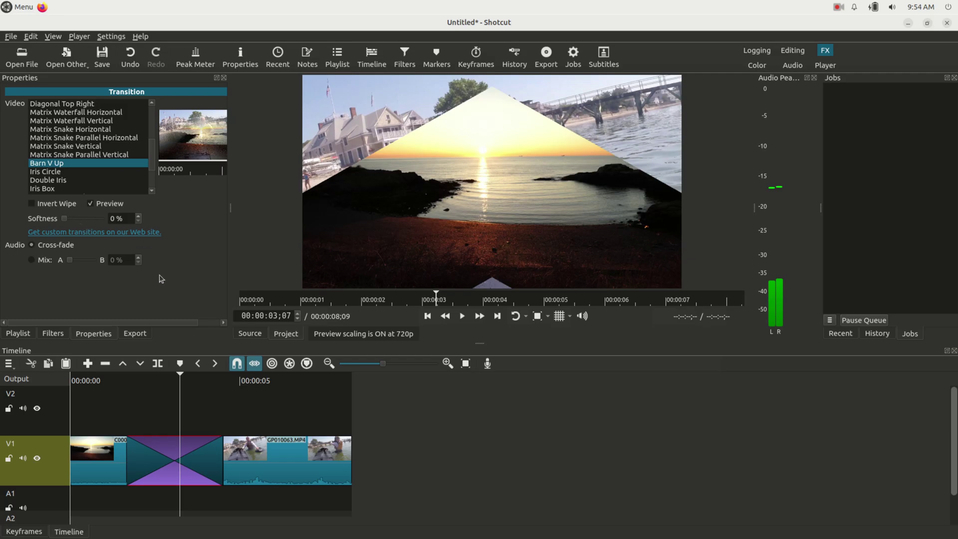
{"action": "left_click", "coordinate": [137, 379]}
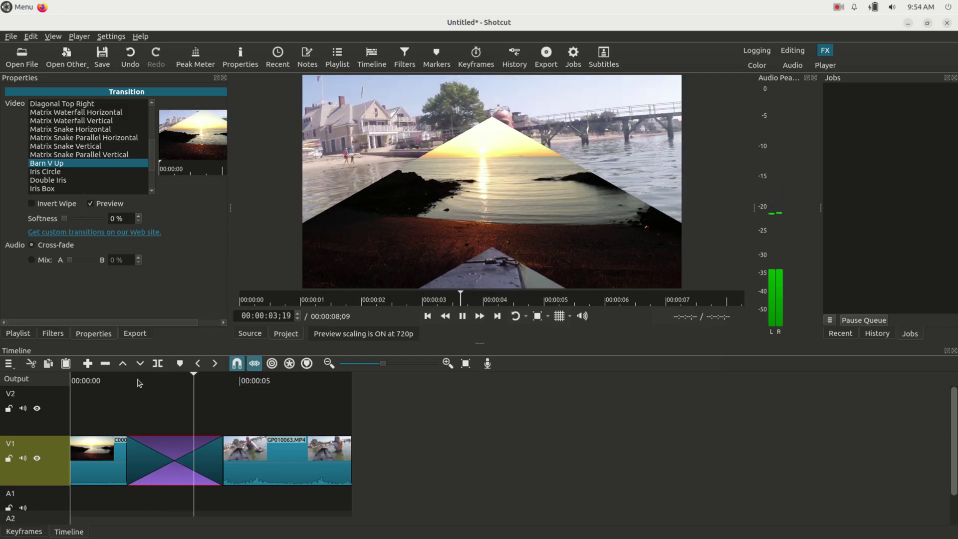
{"action": "key", "text": "space"}
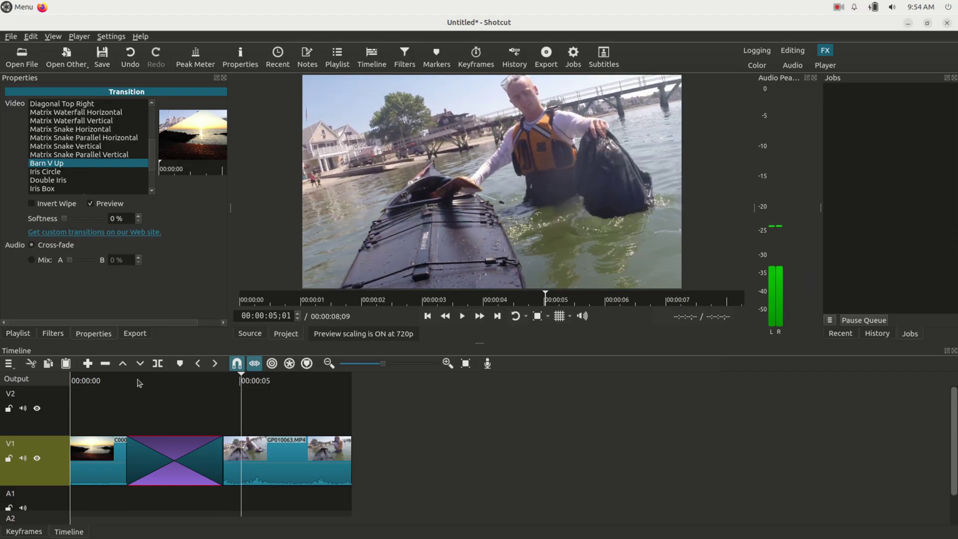
Delete the wipe, test re-overlapping GP010063.MP4, then drag it back so the clips meet as a straight cut
{"action": "left_click", "coordinate": [186, 460]}
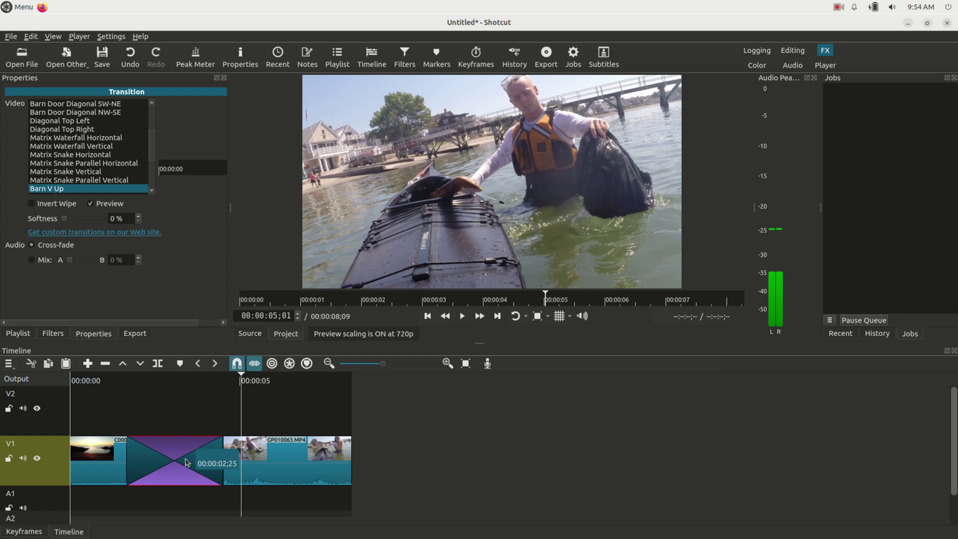
{"action": "key", "text": "Delete"}
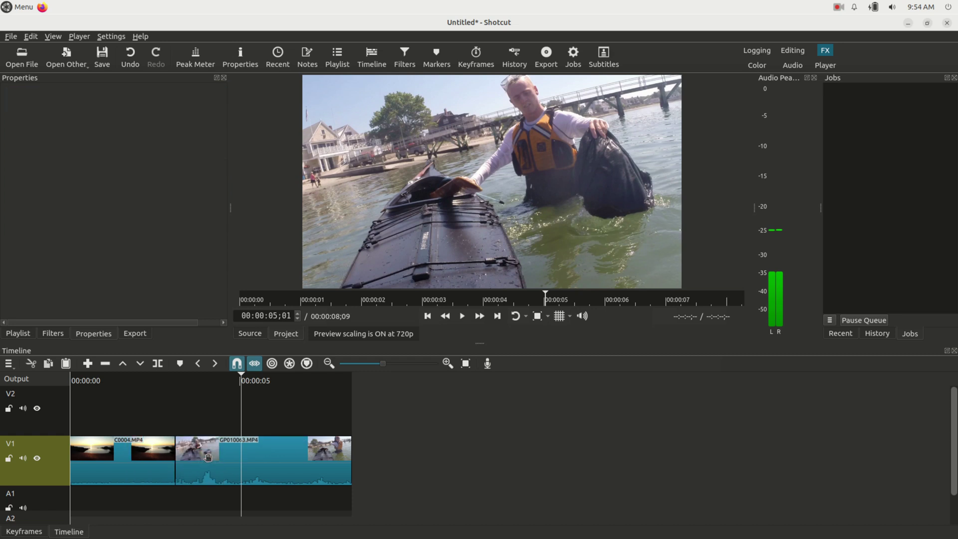
{"action": "left_click_drag", "start_coordinate": [208, 458], "coordinate": [229, 458]}
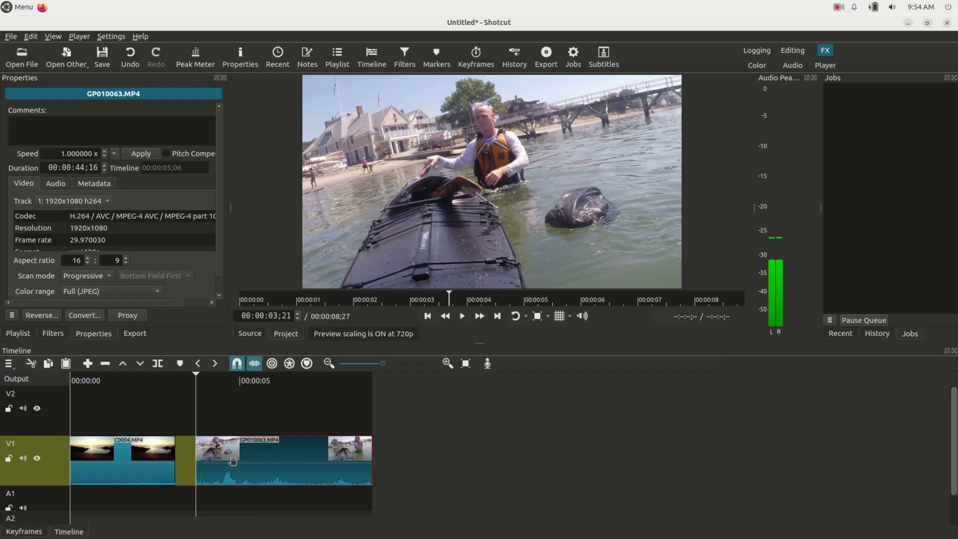
{"action": "left_click_drag", "start_coordinate": [233, 461], "coordinate": [232, 460]}
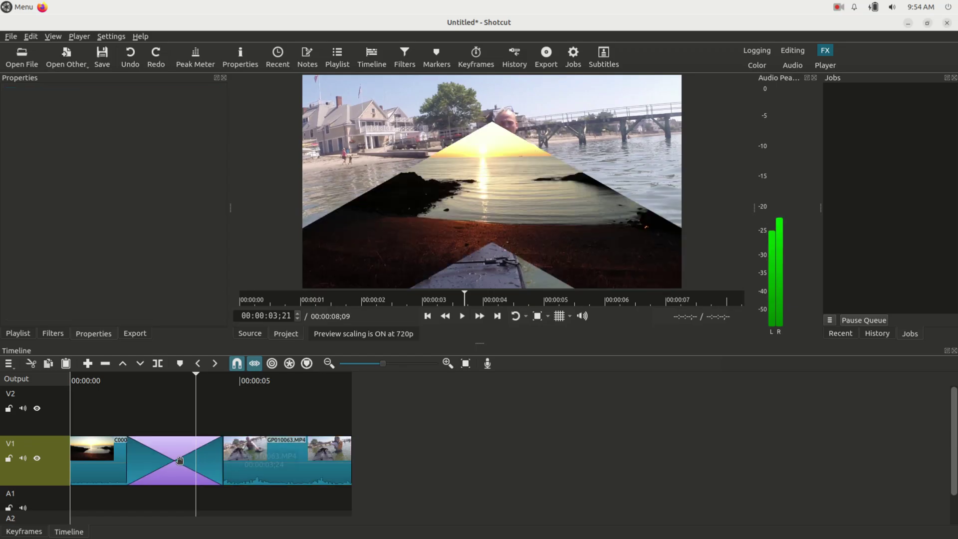
{"action": "left_click", "coordinate": [171, 458]}
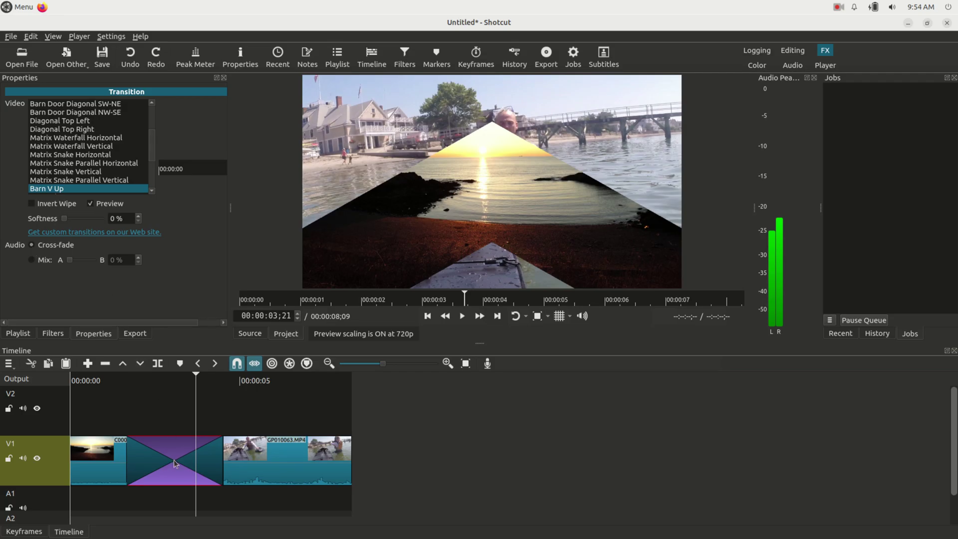
{"action": "left_click_drag", "start_coordinate": [173, 459], "coordinate": [235, 458]}
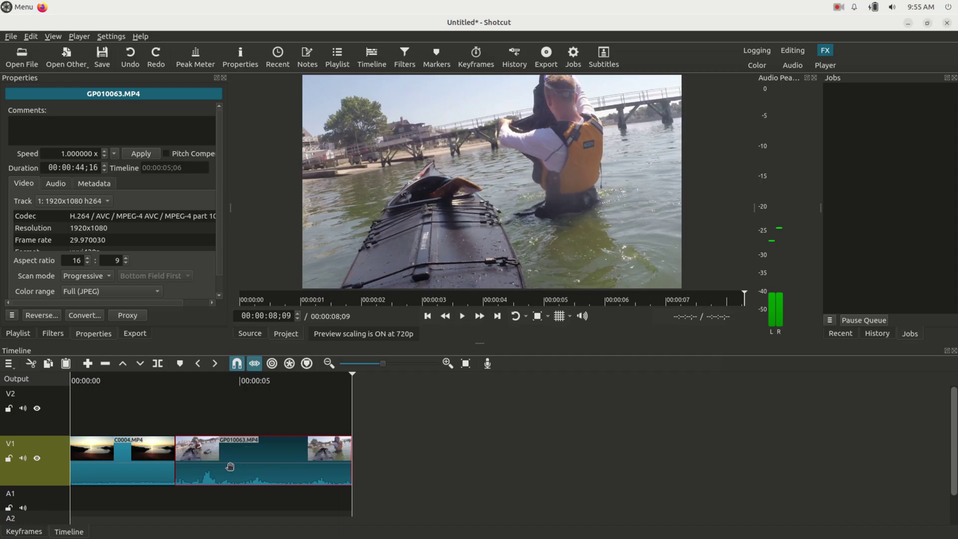
Move GP010063.MP4 up to V2, dismiss the stray menus, and slide it about a second earlier
{"action": "left_click_drag", "start_coordinate": [230, 466], "coordinate": [238, 421]}
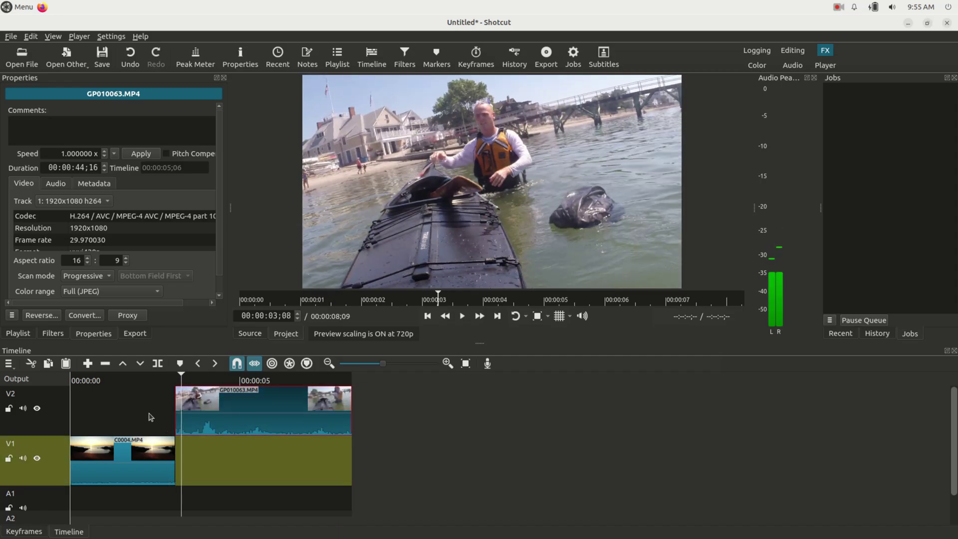
{"action": "right_click", "coordinate": [151, 417]}
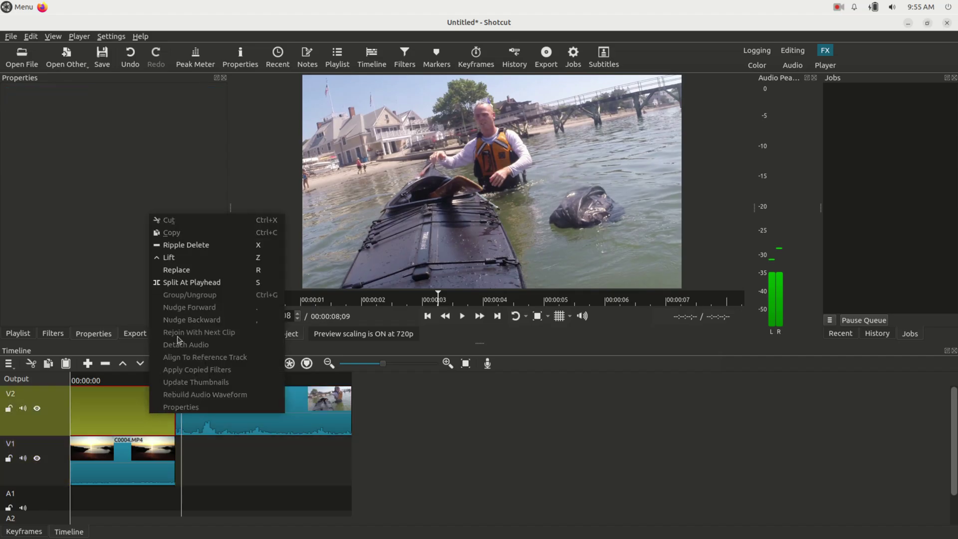
{"action": "left_click", "coordinate": [114, 418]}
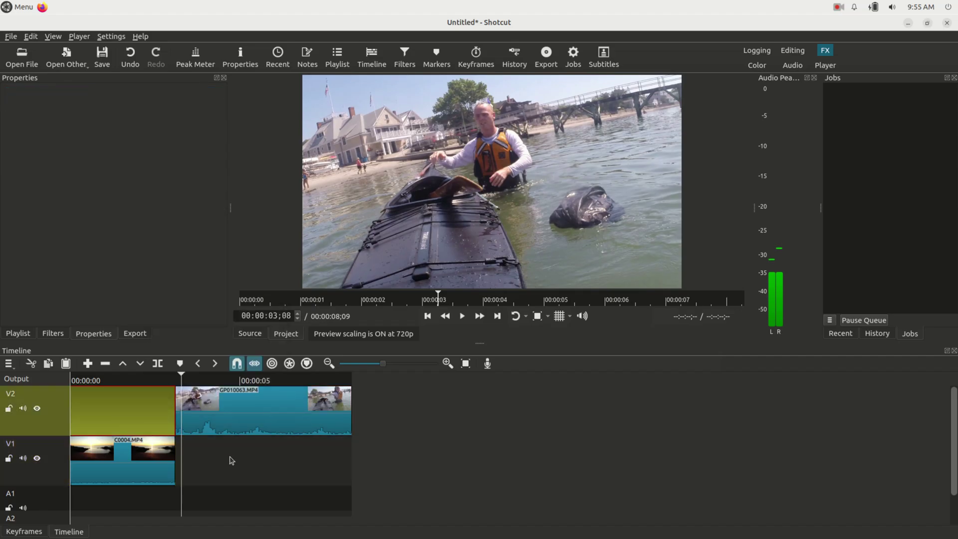
{"action": "right_click", "coordinate": [230, 457]}
{"action": "mouse_move", "coordinate": [267, 463]}
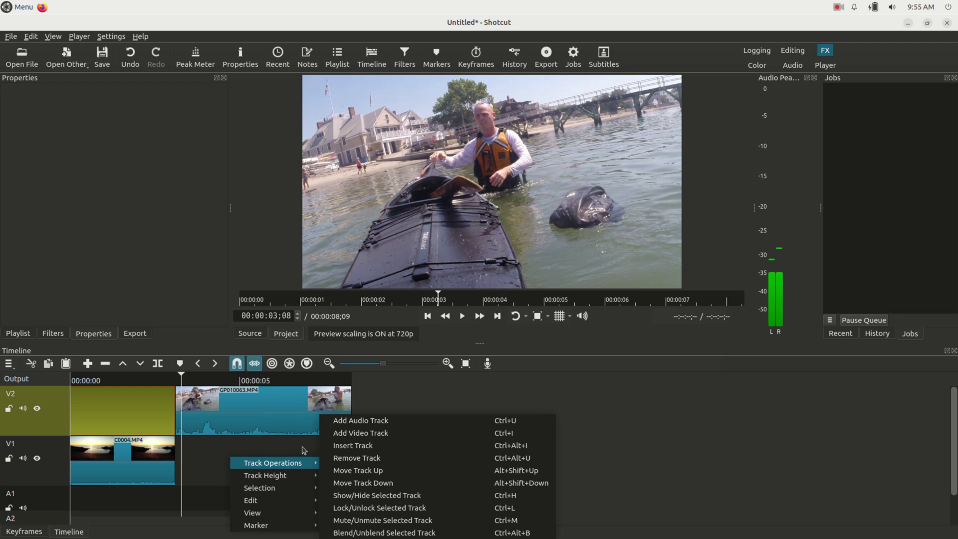
{"action": "left_click", "coordinate": [227, 452]}
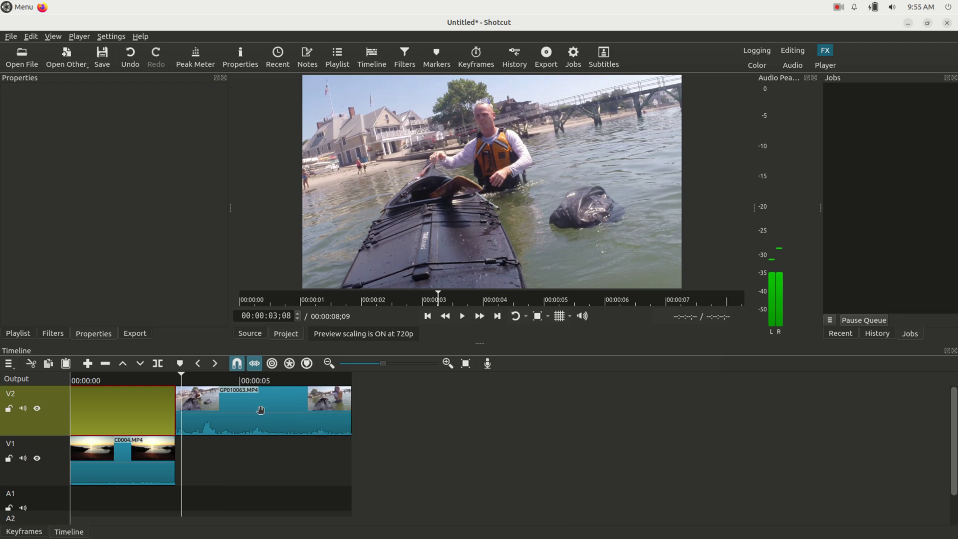
{"action": "left_click_drag", "start_coordinate": [260, 410], "coordinate": [225, 410]}
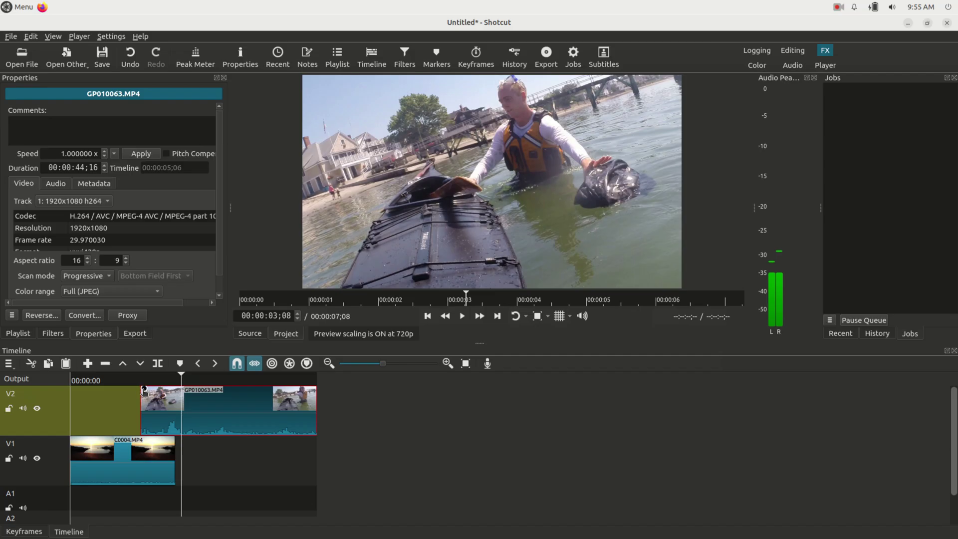
Give the kayak clip a one-second fade-in and play back the join
{"action": "left_click_drag", "start_coordinate": [144, 389], "coordinate": [175, 388]}
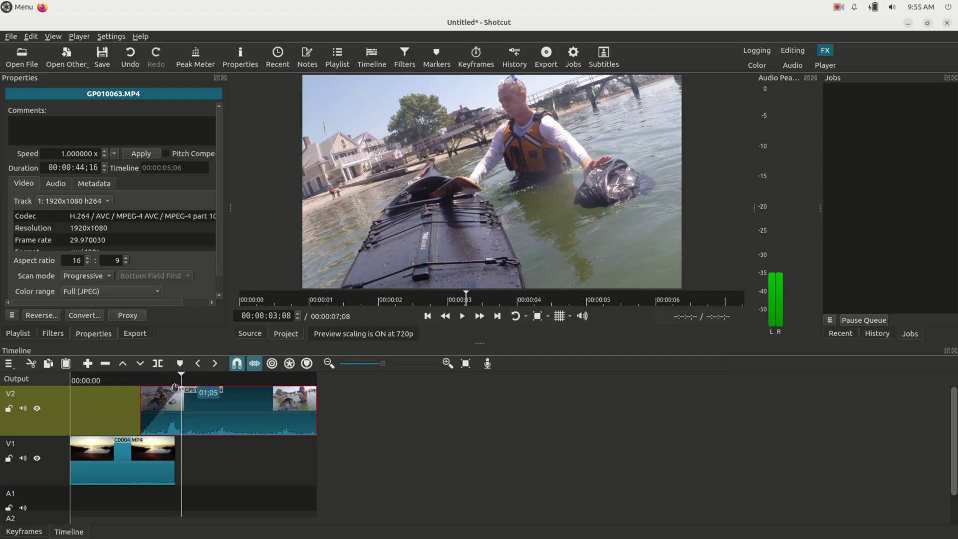
{"action": "left_click", "coordinate": [132, 380]}
{"action": "key", "text": "space"}
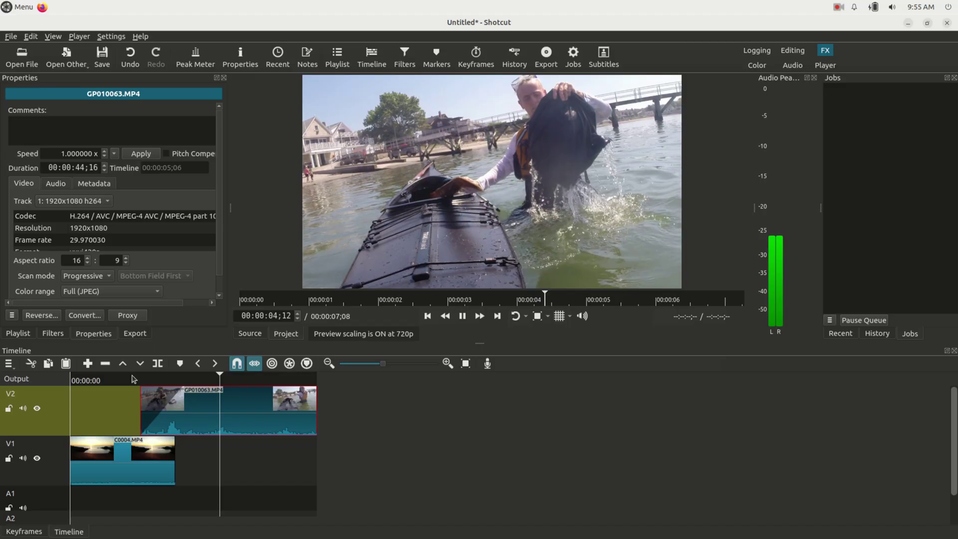
{"action": "key", "text": "space"}
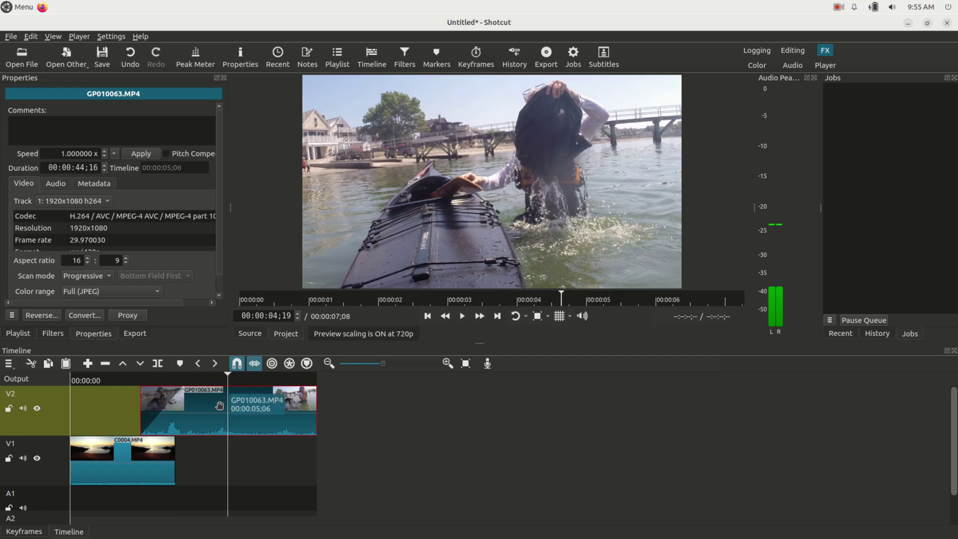
Slide the kayak clip further left on V2 for 6;27 total and replay from about 1;16
{"action": "left_click_drag", "start_coordinate": [183, 394], "coordinate": [163, 400]}
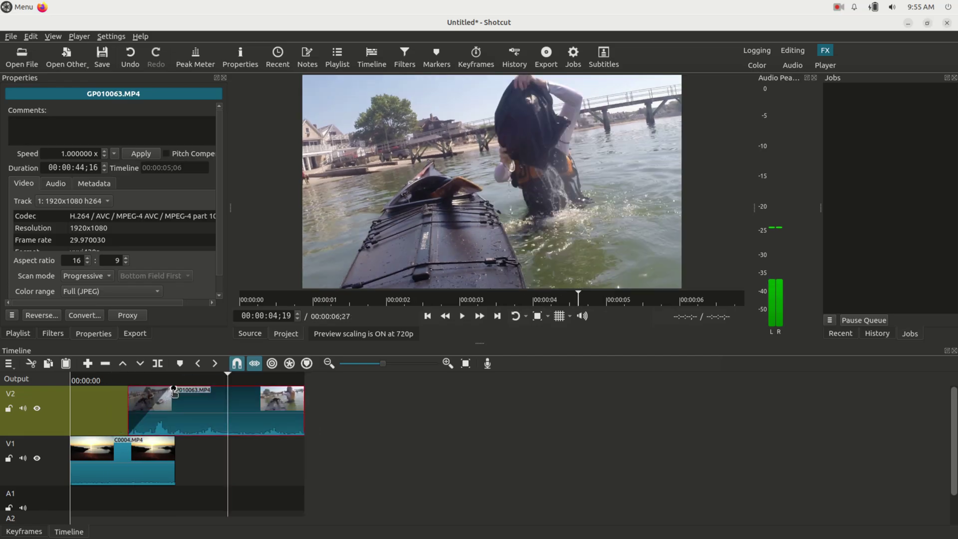
{"action": "left_click", "coordinate": [123, 378]}
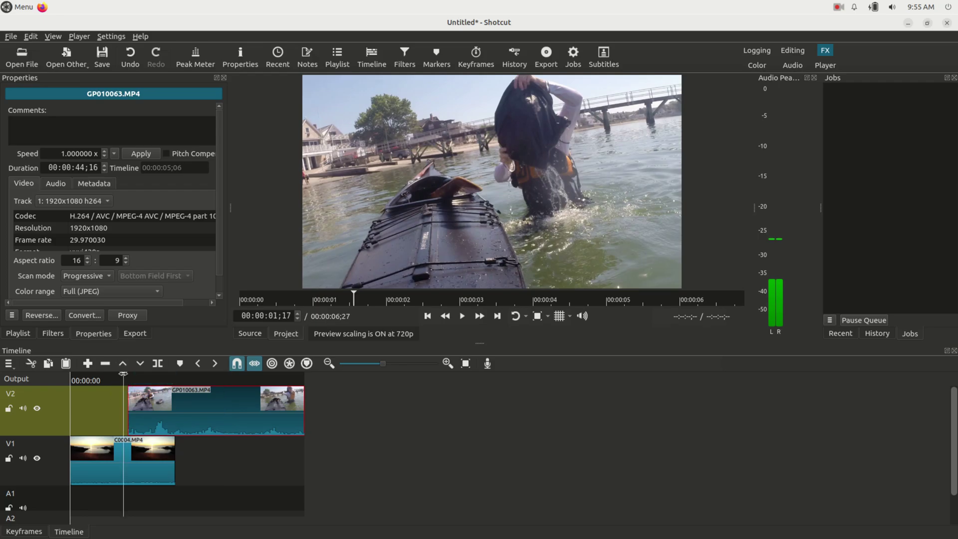
{"action": "key", "text": "space"}
{"action": "key", "text": "space"}
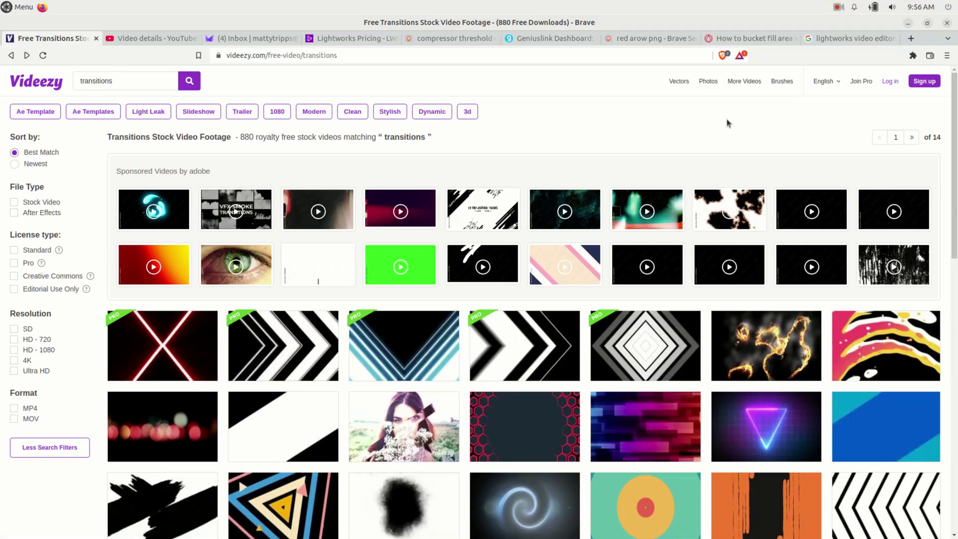
Open the Abstract Light Overlay Transitions page on Videezy, preview its video, then return to Shotcut
{"action": "left_click_drag", "start_coordinate": [953, 138], "coordinate": [945, 197]}
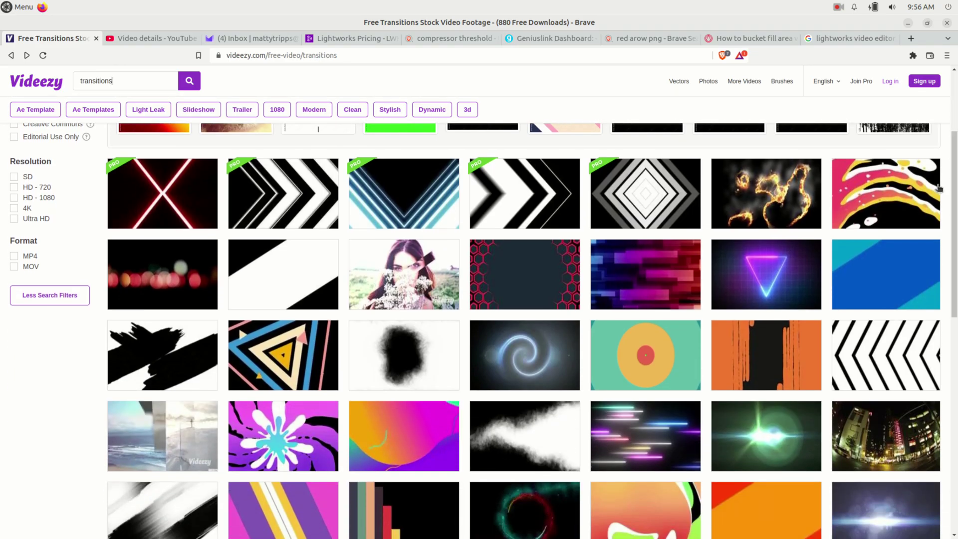
{"action": "left_click", "coordinate": [516, 362]}
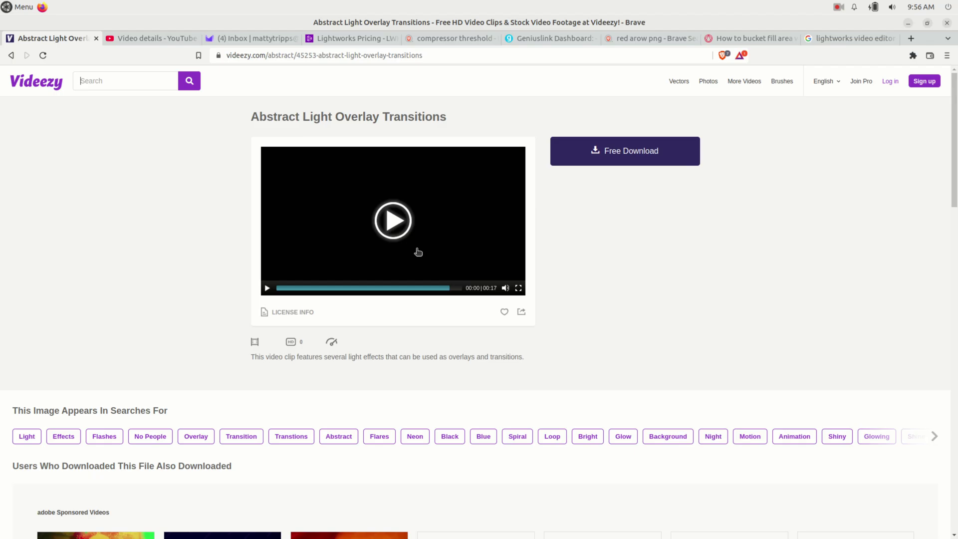
{"action": "left_click", "coordinate": [396, 231]}
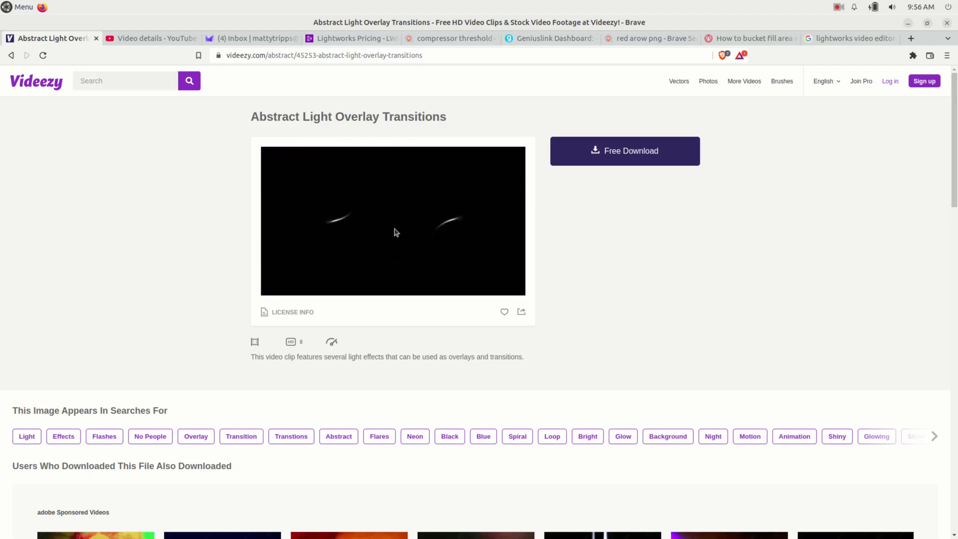
{"action": "left_click", "coordinate": [395, 232]}
{"action": "key", "text": "alt+Tab"}
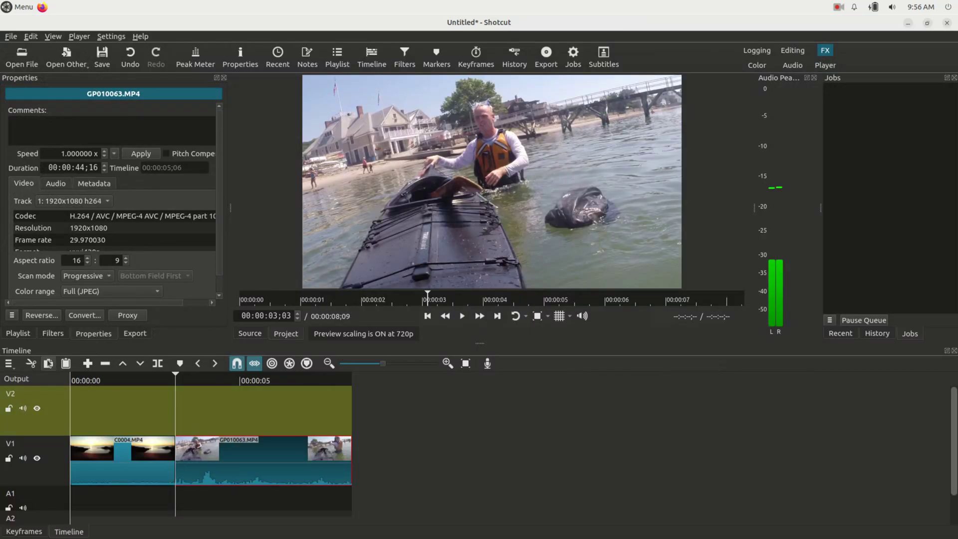
Drag fire_burning_transition.mov from the Playlist onto V2 and preview it around 2;00
{"action": "left_click", "coordinate": [18, 334]}
{"action": "left_click_drag", "start_coordinate": [50, 172], "coordinate": [101, 405]}
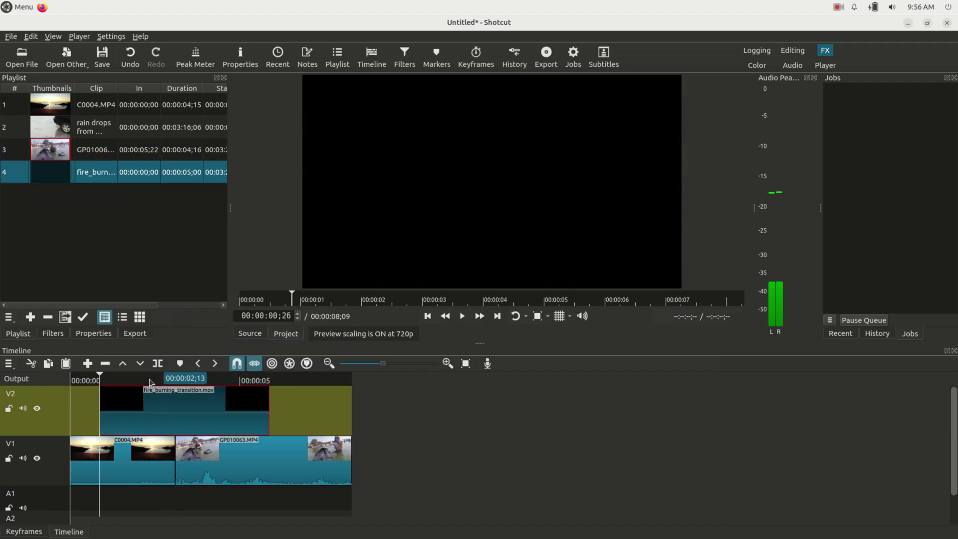
{"action": "left_click", "coordinate": [150, 375]}
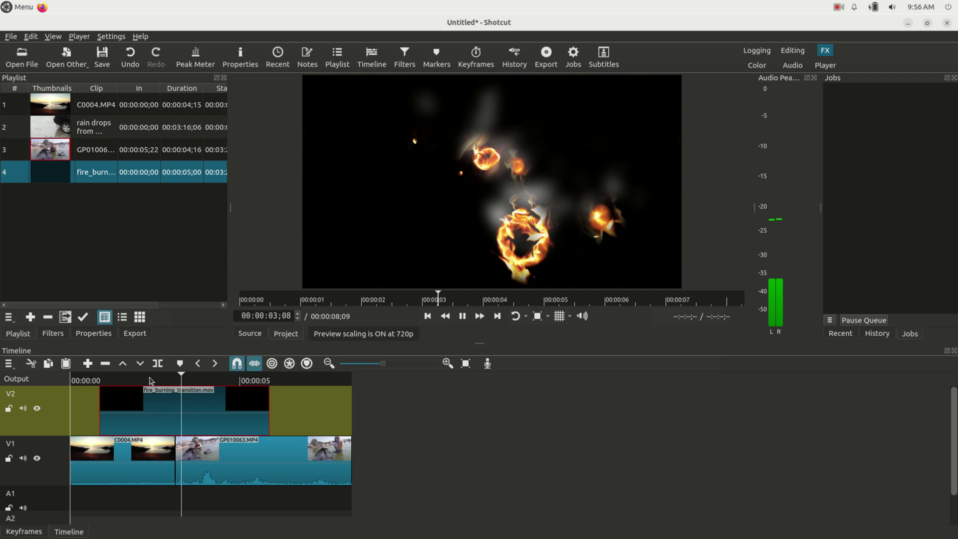
{"action": "left_click", "coordinate": [138, 379]}
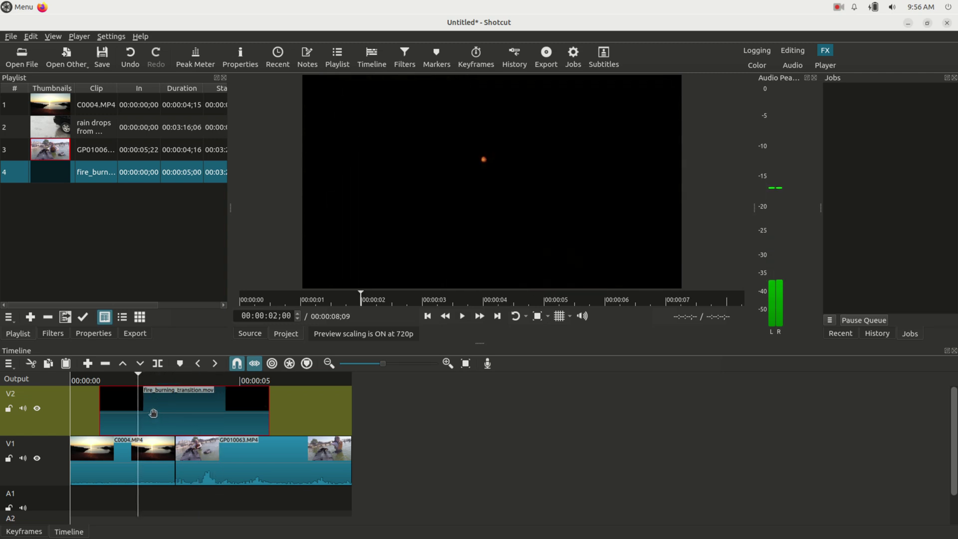
{"action": "key", "text": "space"}
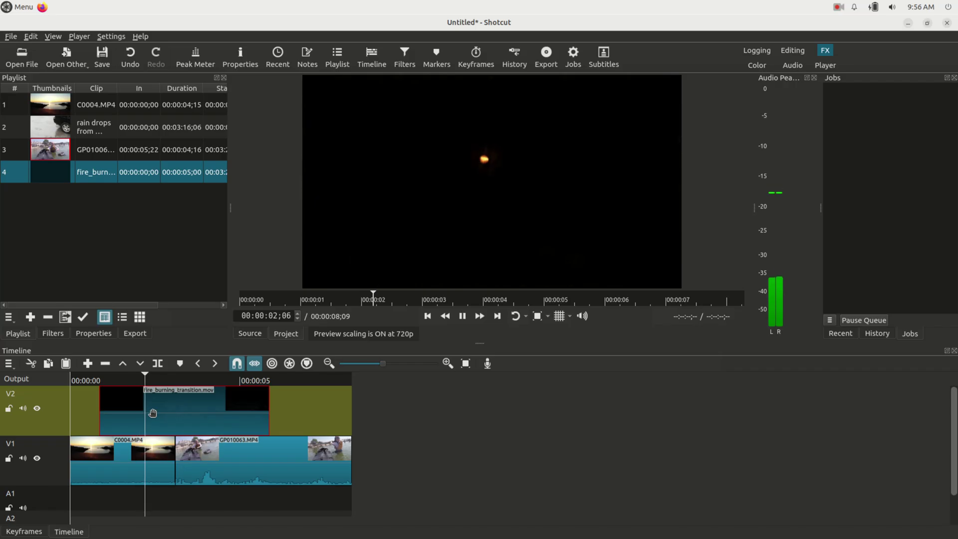
{"action": "key", "text": "space"}
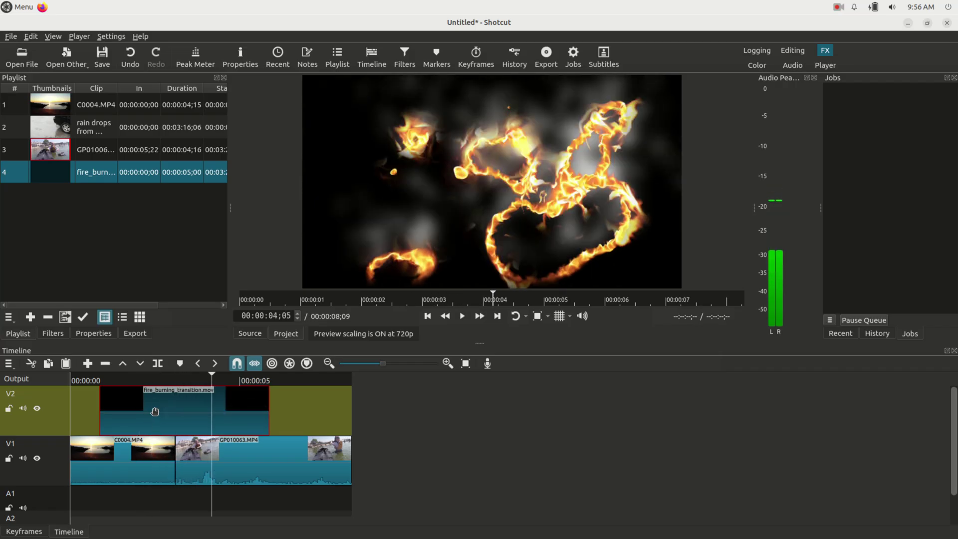
{"action": "left_click", "coordinate": [131, 379]}
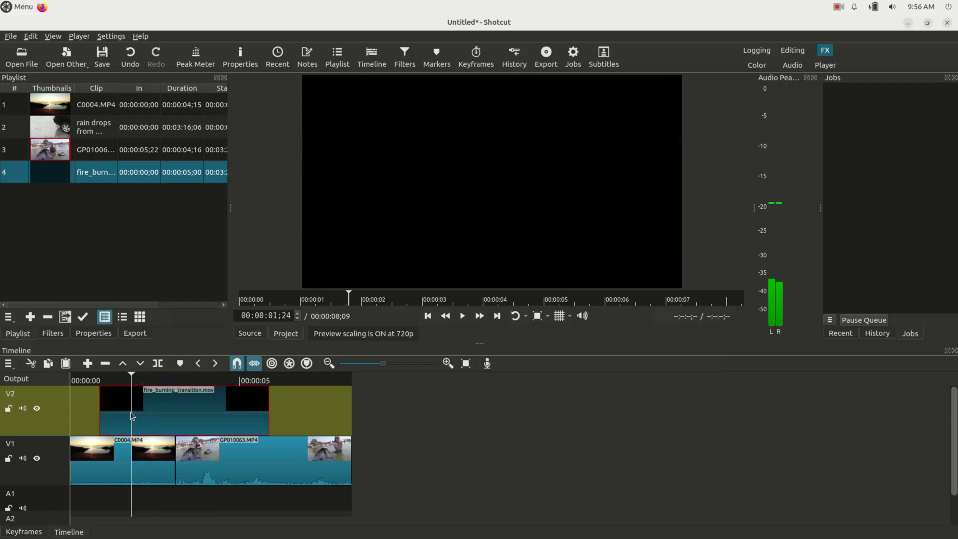
Add a Chroma Key: Simple filter to the fire clip, keying out its black background
{"action": "left_click", "coordinate": [50, 334]}
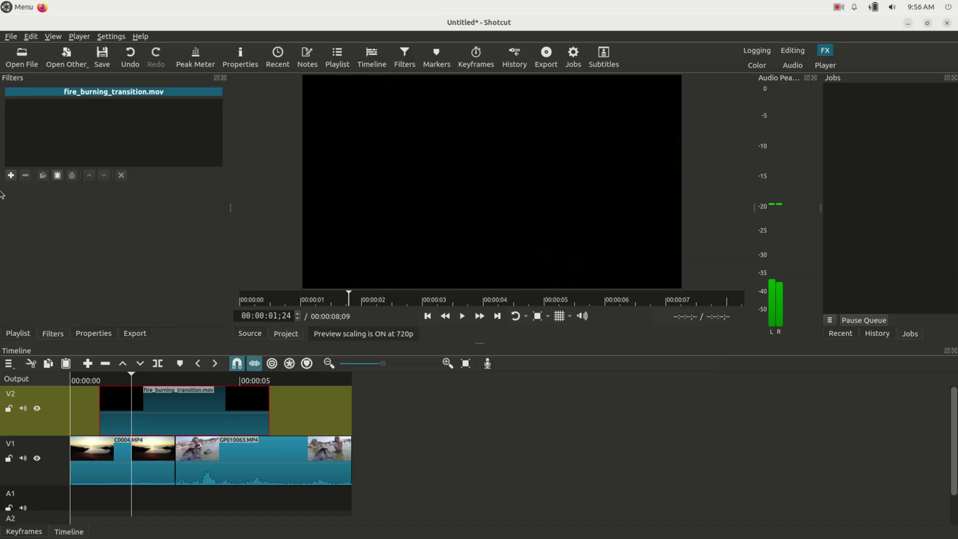
{"action": "left_click", "coordinate": [10, 176]}
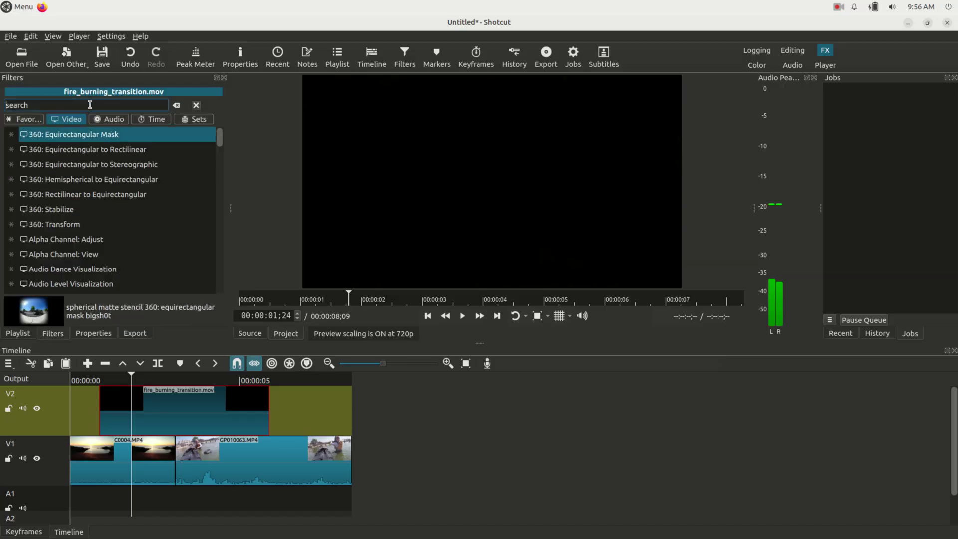
{"action": "type", "text": "cjhroma"}
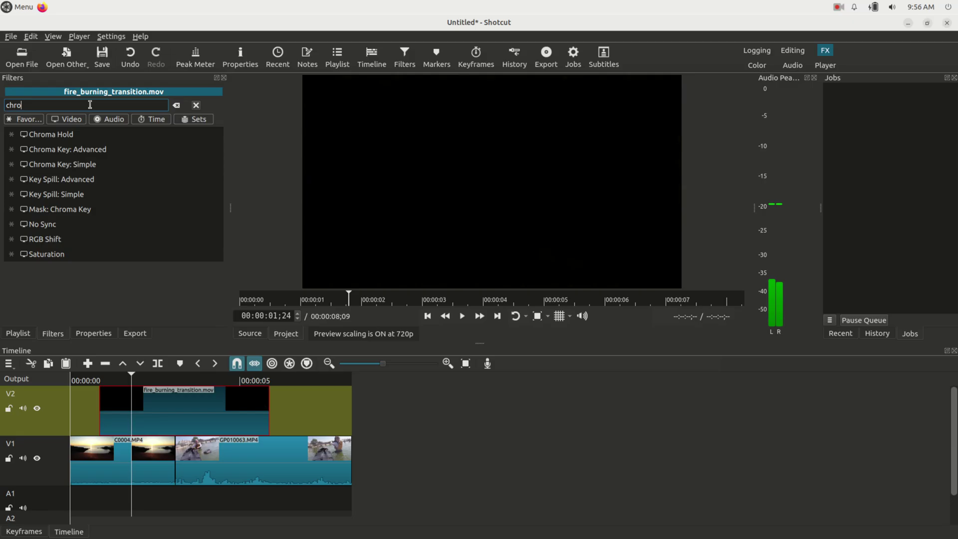
{"action": "left_click", "coordinate": [77, 164]}
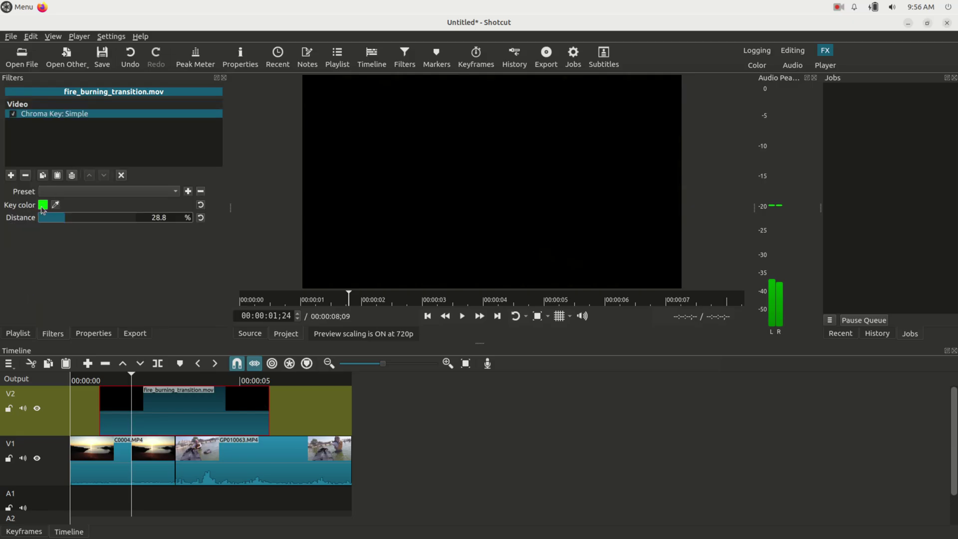
{"action": "left_click", "coordinate": [56, 205]}
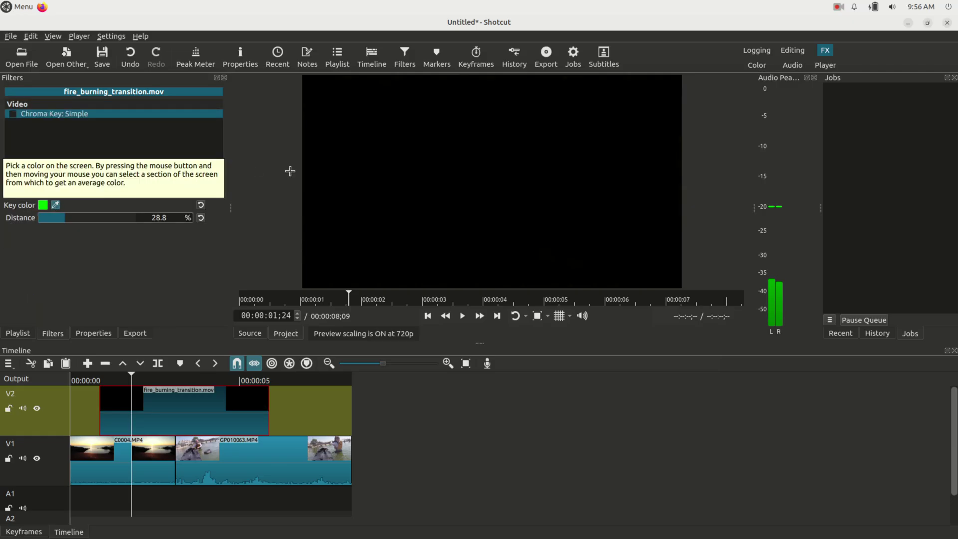
{"action": "left_click", "coordinate": [343, 167]}
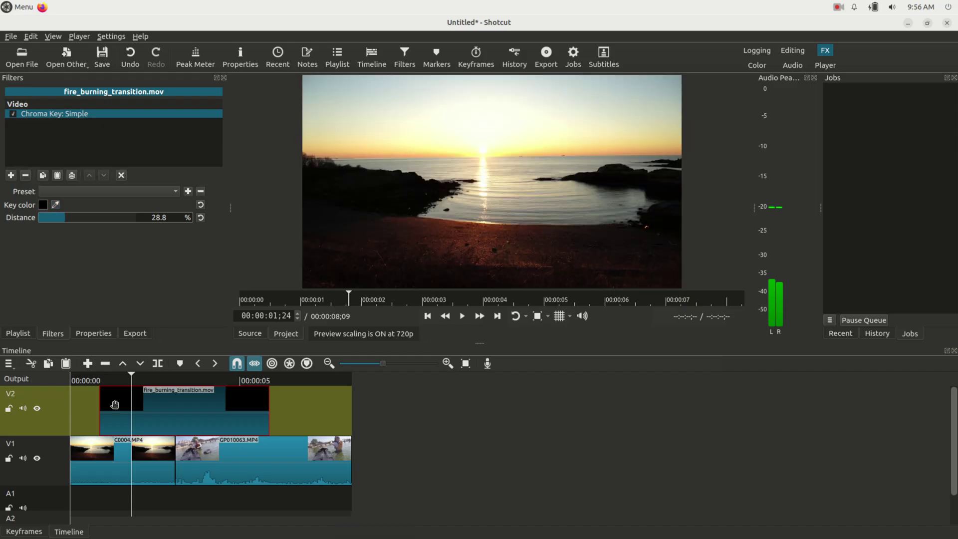
Preview the keyed flames near 0;23 and move the fire clip toward the start of V2
{"action": "left_click", "coordinate": [96, 377]}
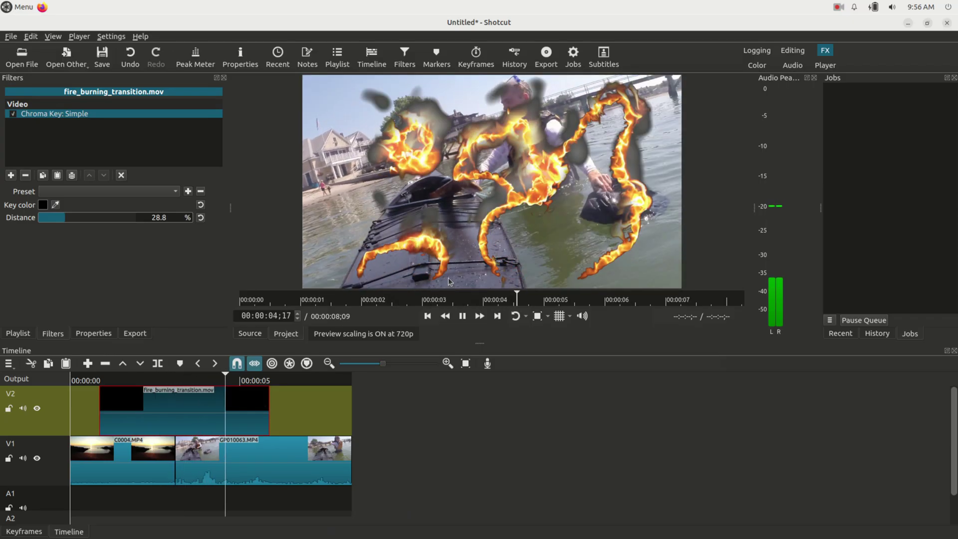
{"action": "key", "text": "space"}
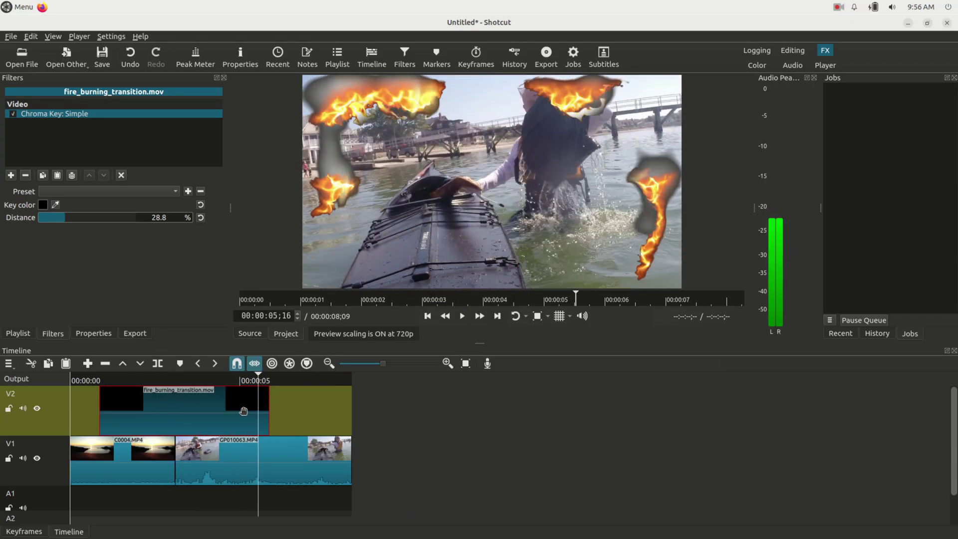
{"action": "left_click_drag", "start_coordinate": [244, 411], "coordinate": [208, 416]}
Trim the fire clip's start so its flames overlay the sunset-to-kayak cut, then replay from 2;10
{"action": "key", "text": "space"}
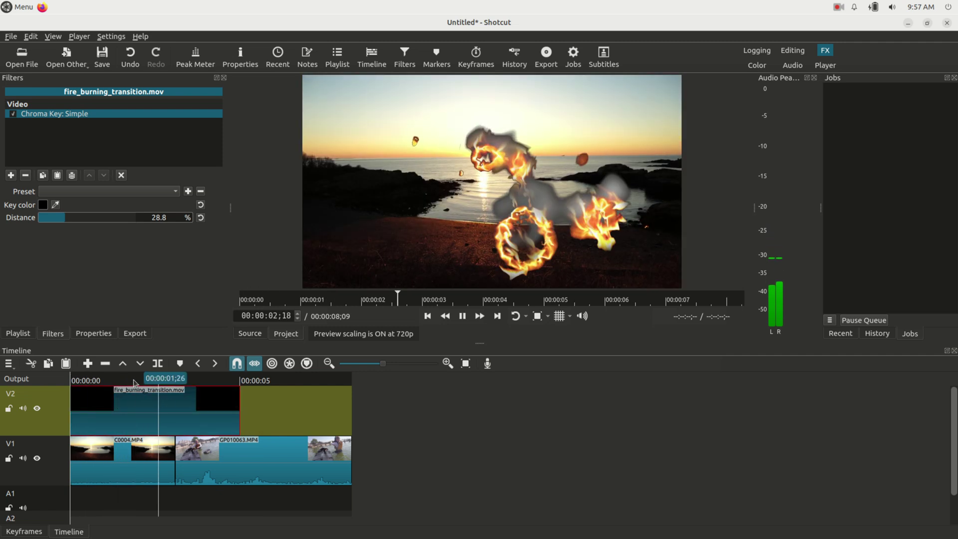
{"action": "key", "text": "space"}
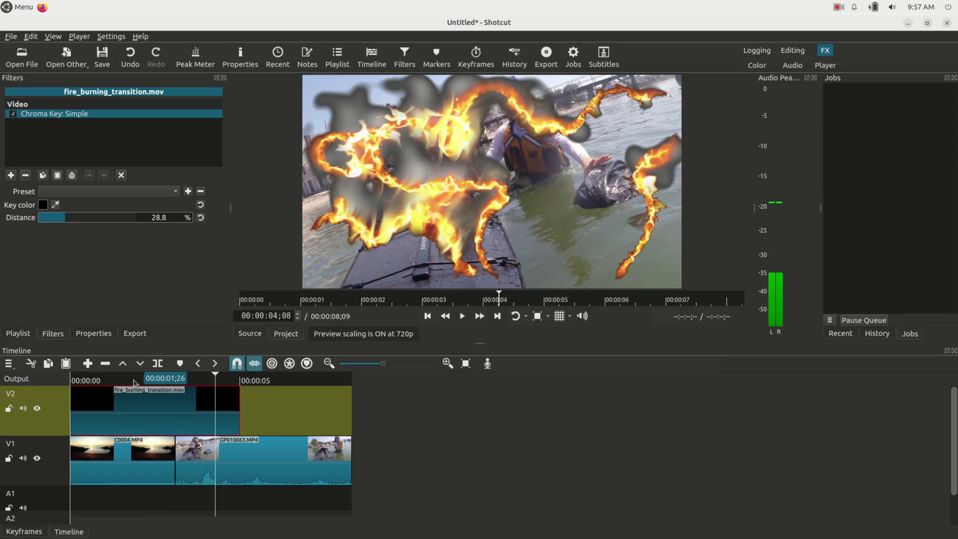
{"action": "key", "text": "Left"}
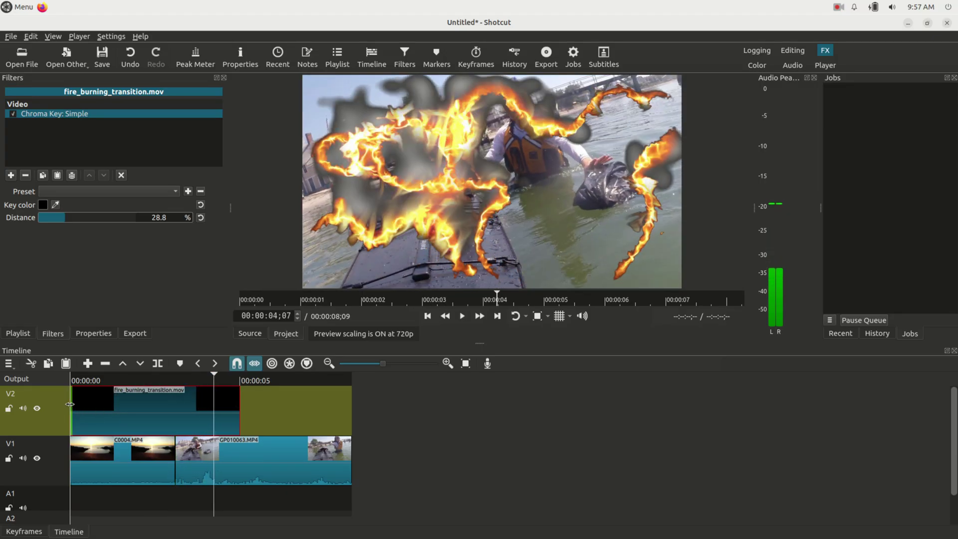
{"action": "left_click_drag", "start_coordinate": [70, 407], "coordinate": [109, 402]}
{"action": "left_click_drag", "start_coordinate": [181, 403], "coordinate": [160, 405]}
{"action": "left_click", "coordinate": [149, 379]}
{"action": "key", "text": "space"}
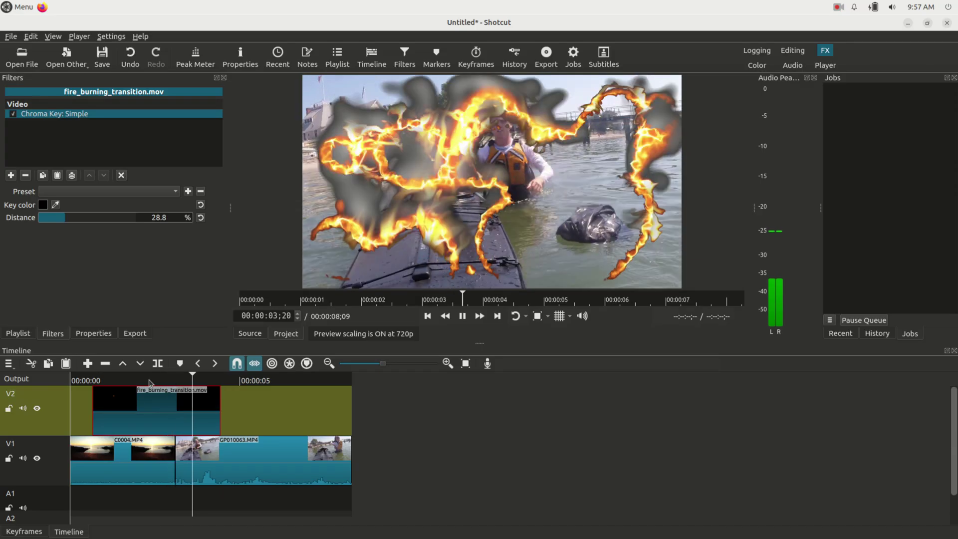
{"action": "key", "text": "space"}
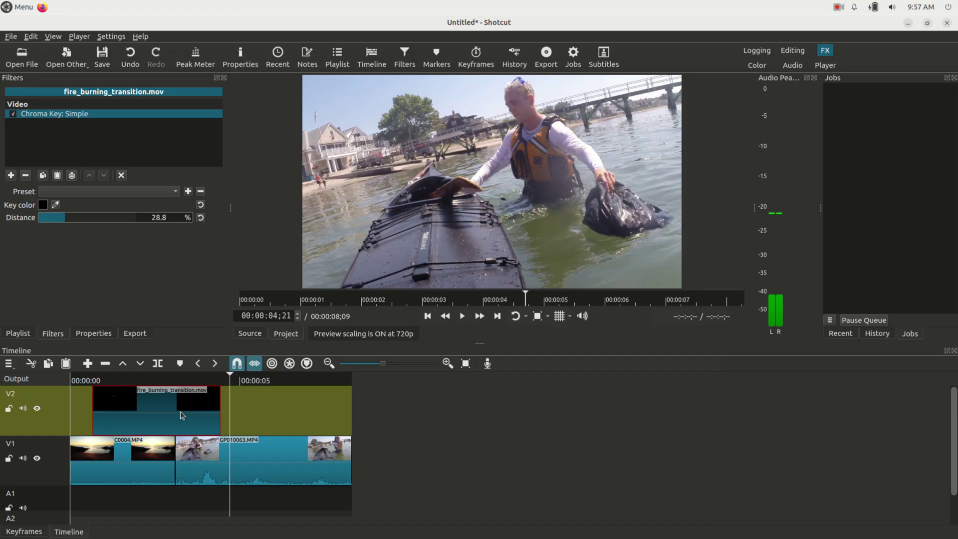
Delete the fire overlay from V2 and select the kayak clip GP010063.MP4 at 5;00
{"action": "key", "text": "Delete"}
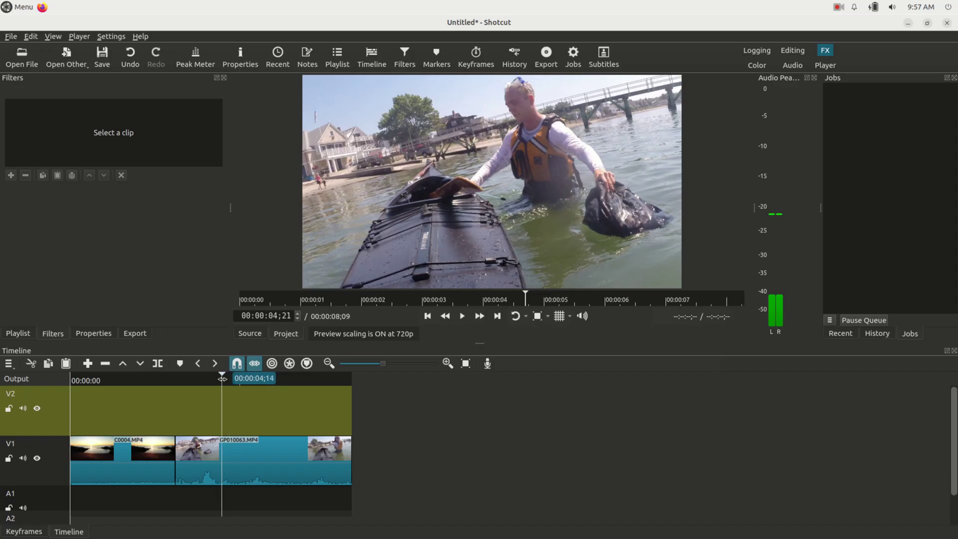
{"action": "left_click", "coordinate": [240, 378]}
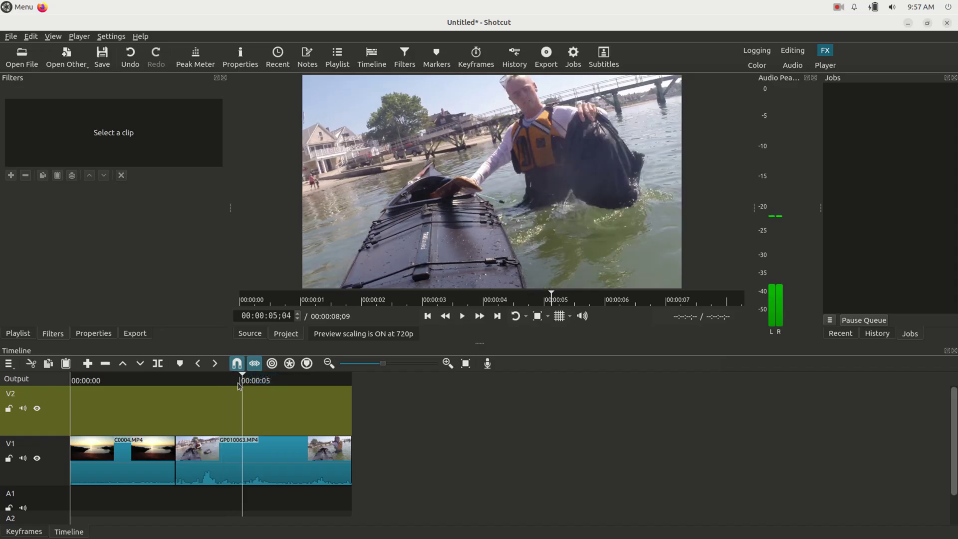
{"action": "left_click", "coordinate": [256, 466]}
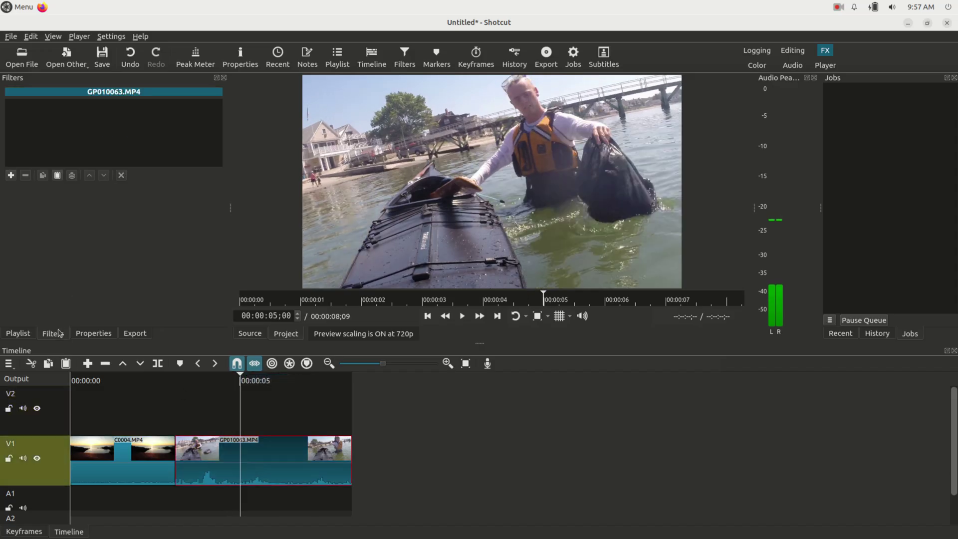
Add a 360: Transform filter set to Yaw 159° with a Yaw keyframe
{"action": "left_click", "coordinate": [16, 171]}
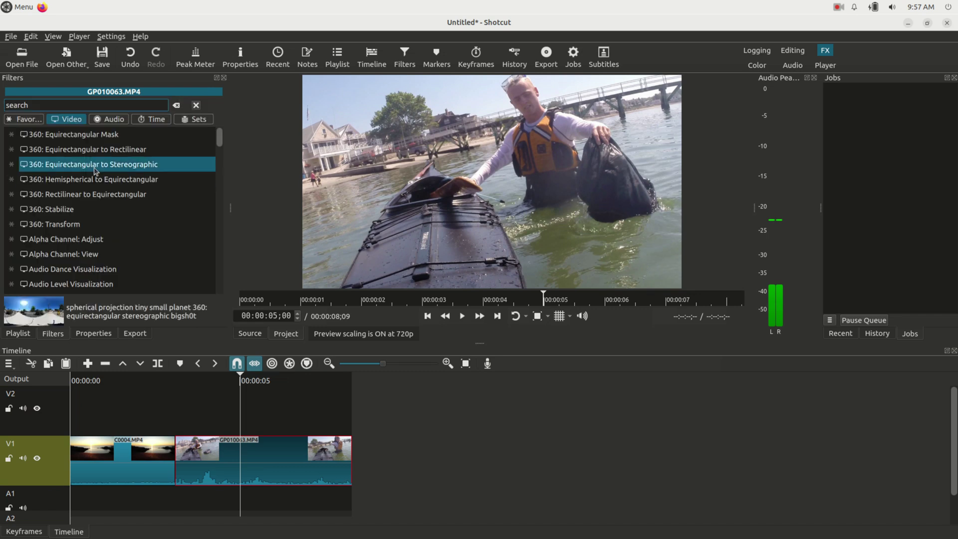
{"action": "left_click", "coordinate": [71, 227]}
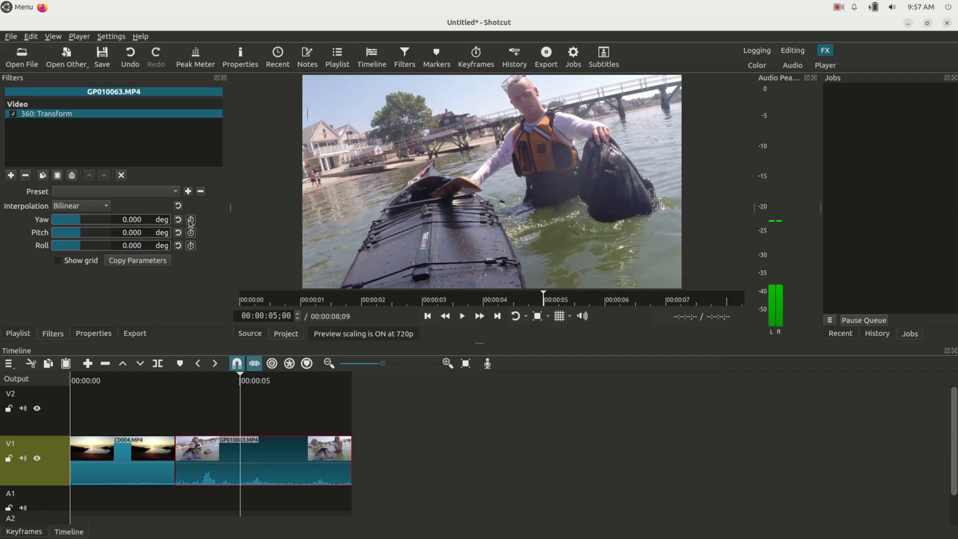
{"action": "left_click_drag", "start_coordinate": [88, 224], "coordinate": [93, 237]}
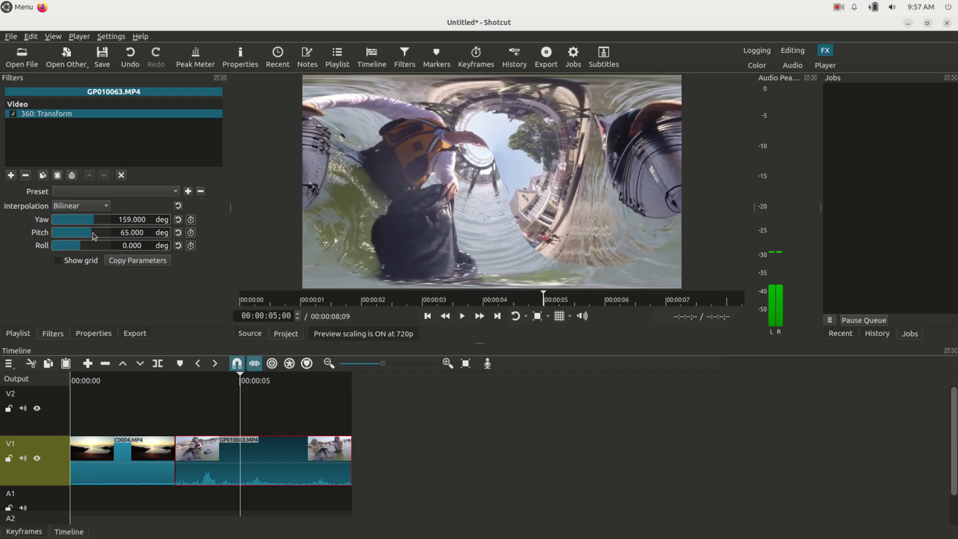
{"action": "left_click", "coordinate": [191, 221]}
Keyframe Pitch and Roll at 5;00 and show the filter's keyframe tracks
{"action": "left_click", "coordinate": [191, 233]}
{"action": "left_click", "coordinate": [192, 246]}
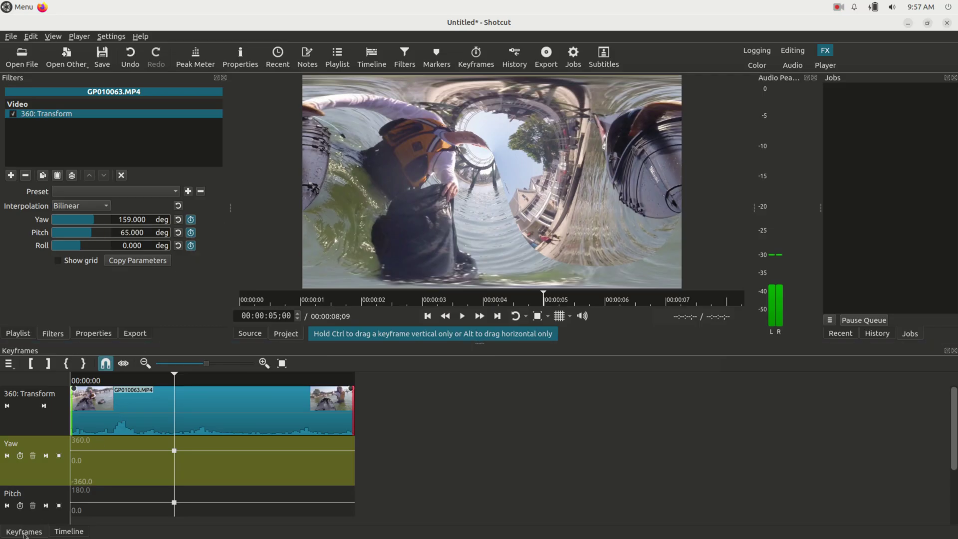
{"action": "left_click", "coordinate": [67, 532]}
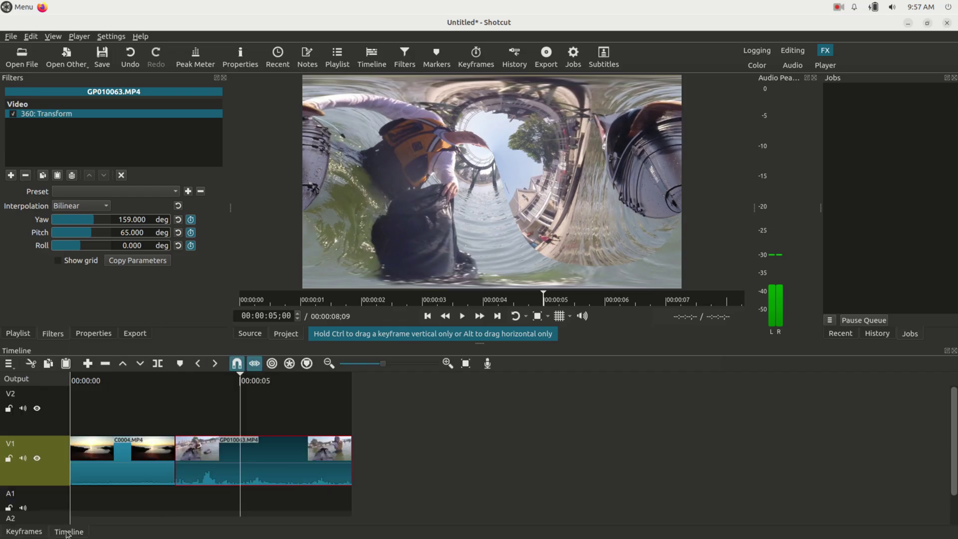
{"action": "left_click", "coordinate": [26, 532]}
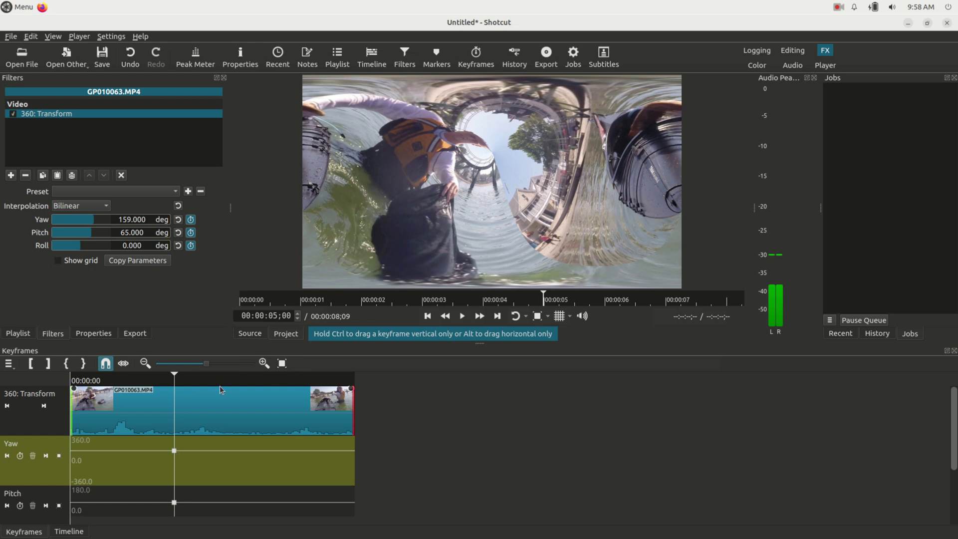
Add a later keyframe reaching Yaw -207°, Pitch 133°, Roll -109°
{"action": "left_click_drag", "start_coordinate": [230, 378], "coordinate": [255, 379]}
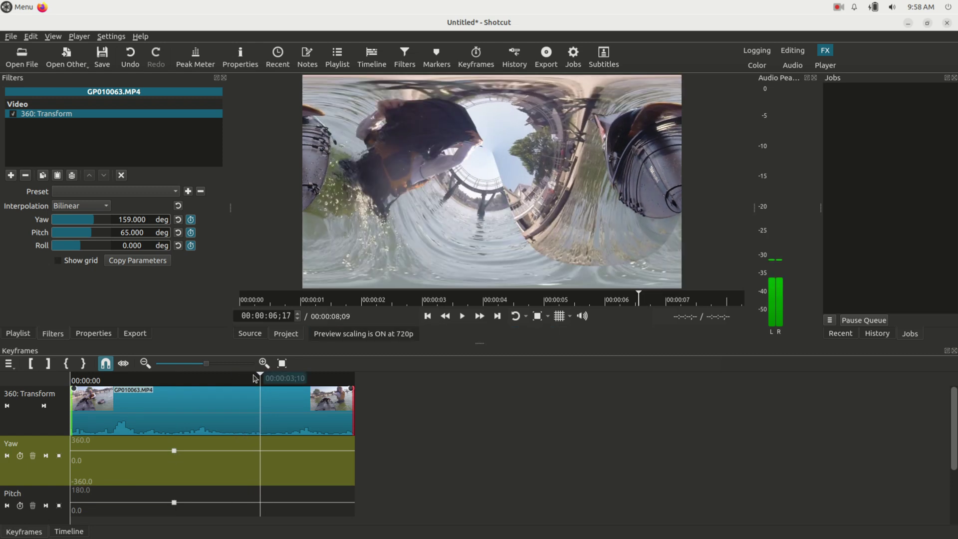
{"action": "scroll", "coordinate": [91, 224], "scroll_direction": "down", "scroll_amount": 15}
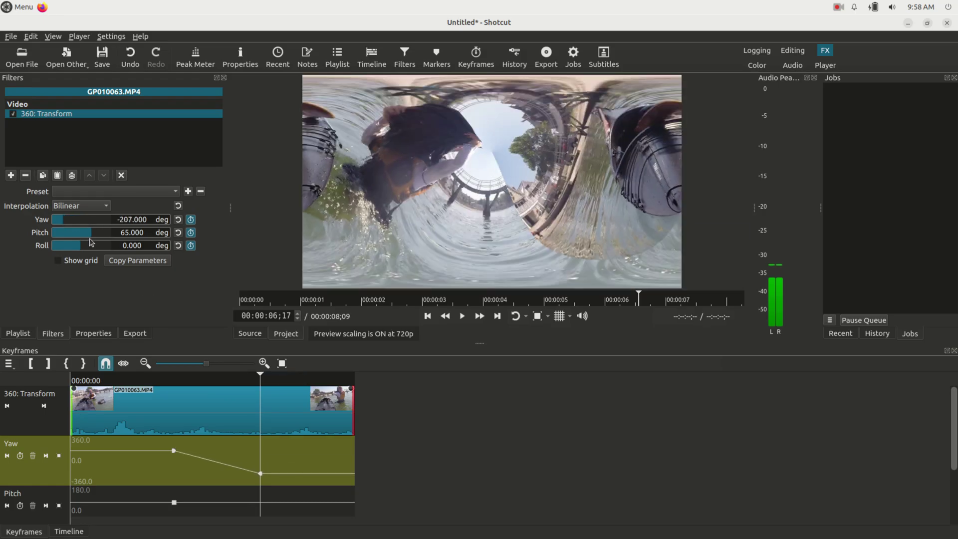
{"action": "scroll", "coordinate": [87, 234], "scroll_direction": "up", "scroll_amount": 7}
{"action": "scroll", "coordinate": [72, 247], "scroll_direction": "down", "scroll_amount": 11}
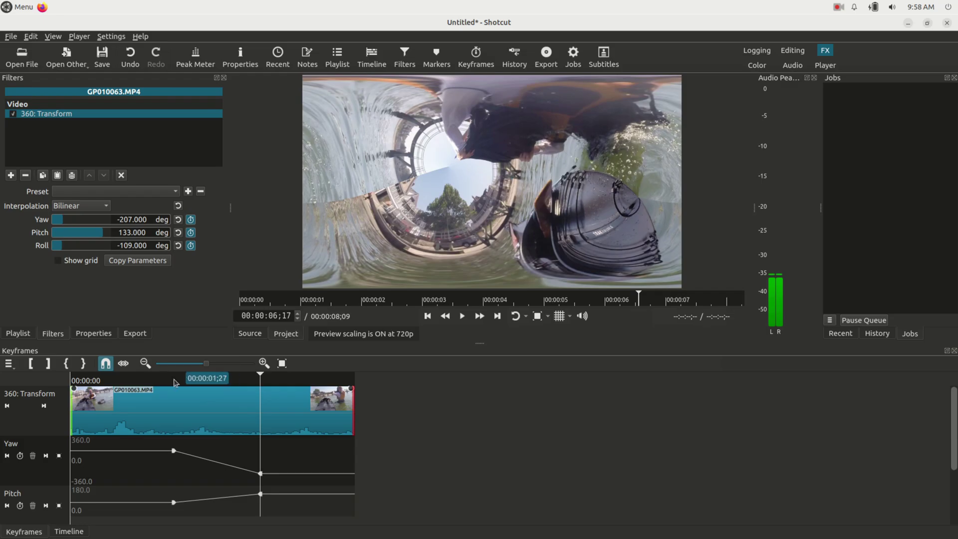
Add starting keyframes at the clip start with Yaw 360°, Pitch -180°, Roll 180°
{"action": "left_click", "coordinate": [148, 378]}
{"action": "left_click", "coordinate": [94, 378]}
{"action": "scroll", "coordinate": [132, 220], "scroll_direction": "up", "scroll_amount": 10}
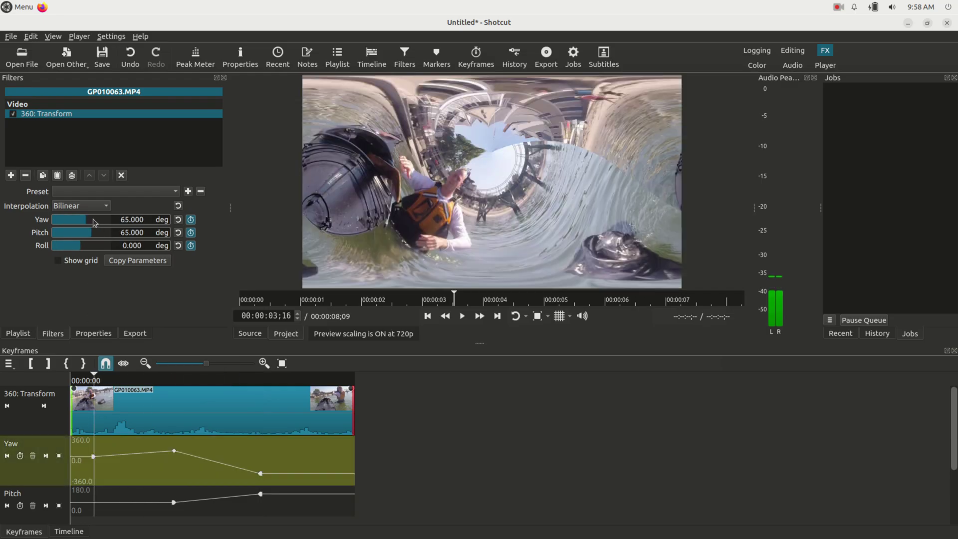
{"action": "scroll", "coordinate": [88, 235], "scroll_direction": "down", "scroll_amount": 20}
{"action": "scroll", "coordinate": [75, 247], "scroll_direction": "up", "scroll_amount": 18}
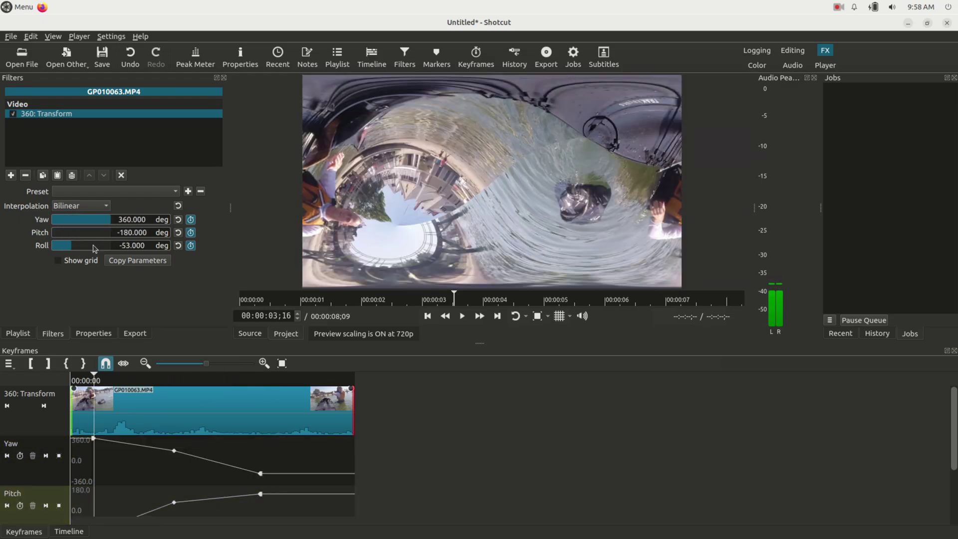
Play back from near the clip start to check the 360 rotation
{"action": "left_click", "coordinate": [78, 380]}
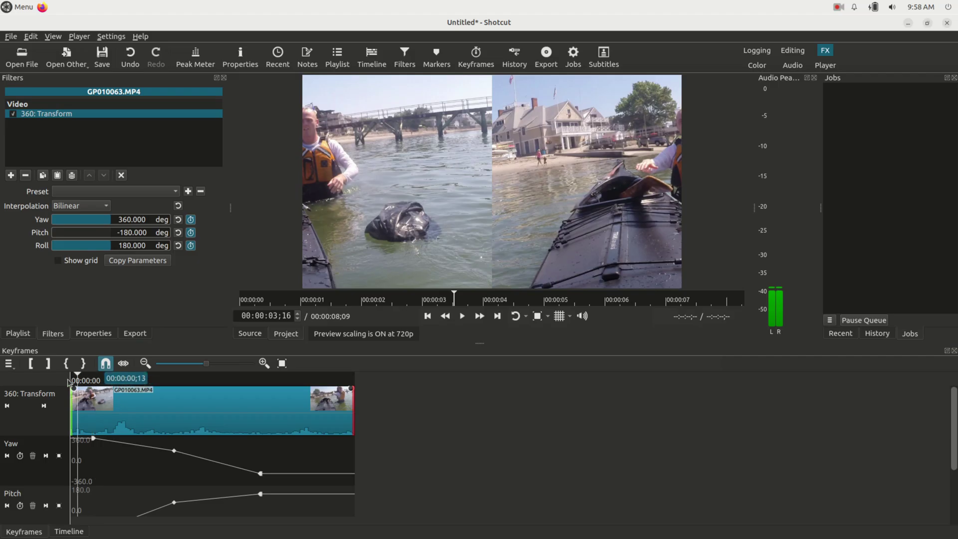
{"action": "key", "text": "space"}
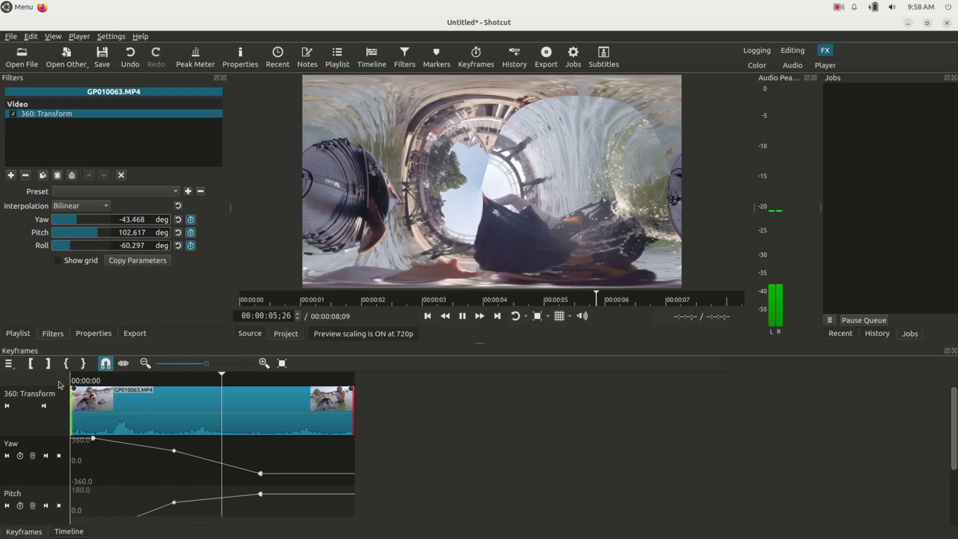
{"action": "key", "text": "space"}
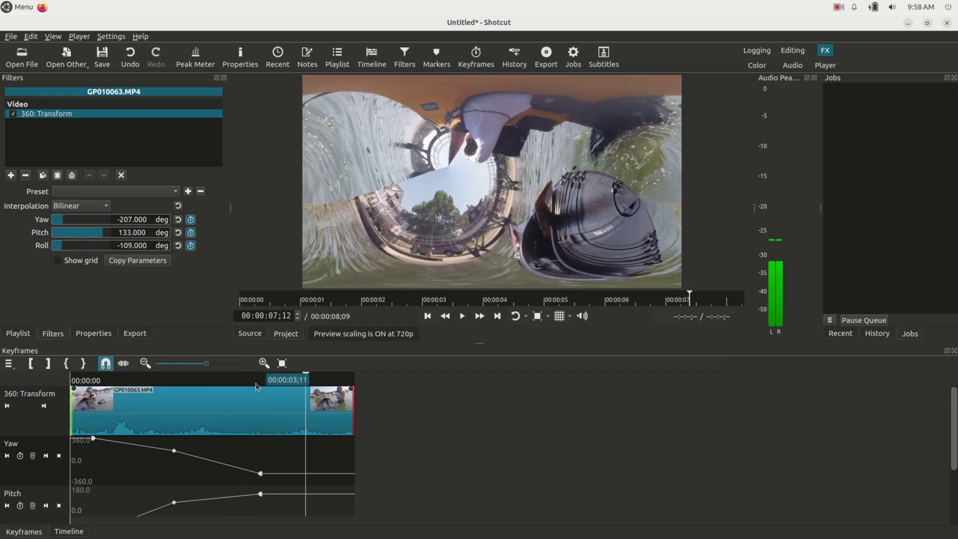
Enlarge the keyframe area and delete the last Yaw keyframe
{"action": "left_click_drag", "start_coordinate": [480, 344], "coordinate": [471, 258]}
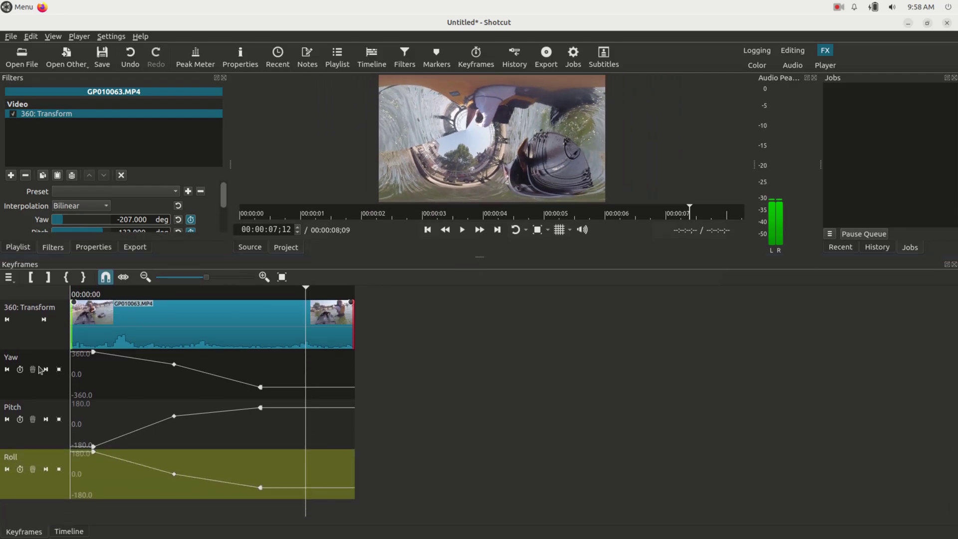
{"action": "scroll", "coordinate": [226, 201], "scroll_direction": "down", "scroll_amount": 2}
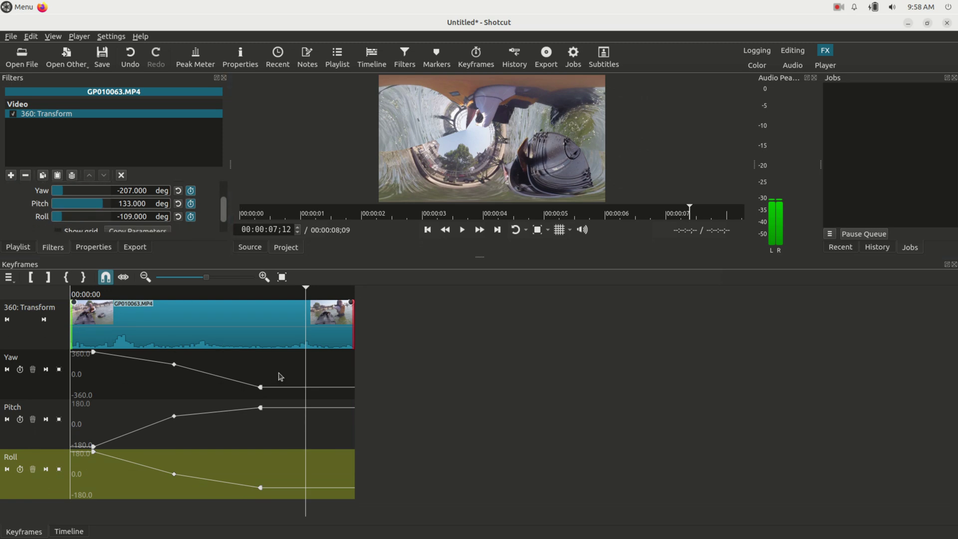
{"action": "left_click", "coordinate": [7, 370]}
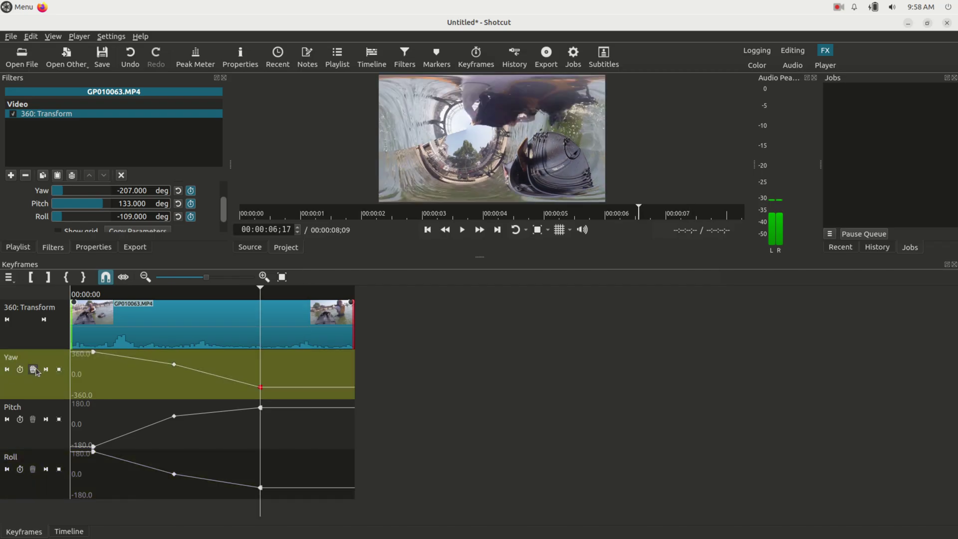
{"action": "left_click", "coordinate": [34, 371]}
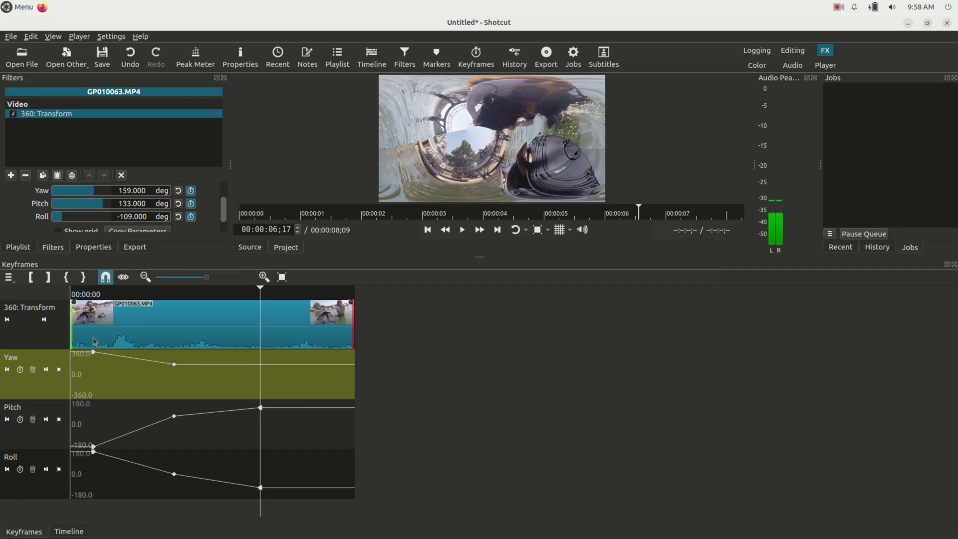
Replace the Pitch keyframe with a new one pulled down to about -159°
{"action": "left_click", "coordinate": [32, 423]}
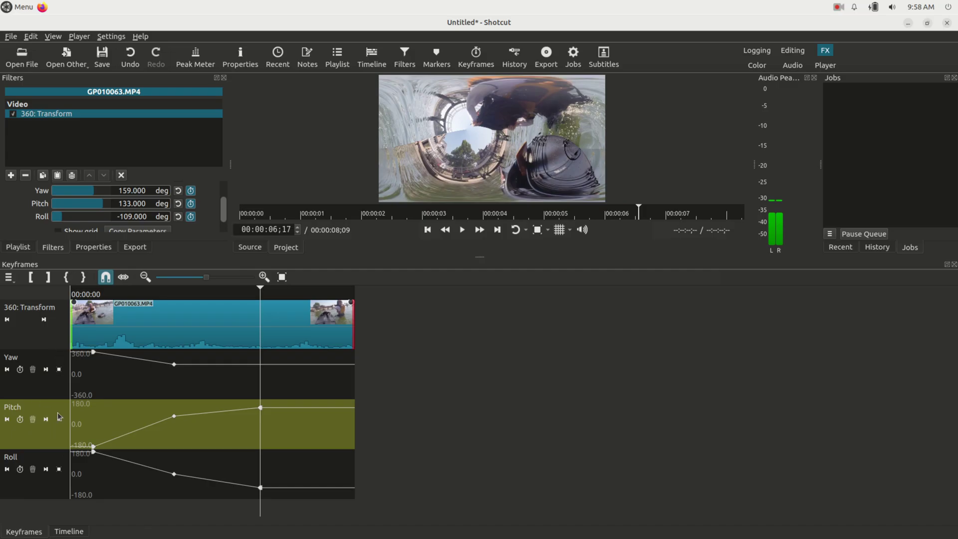
{"action": "left_click", "coordinate": [31, 420]}
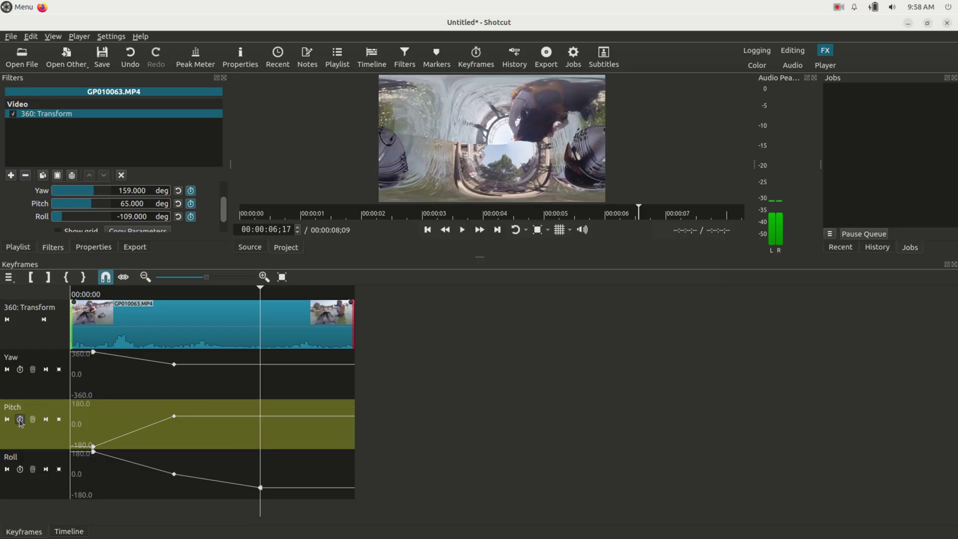
{"action": "left_click", "coordinate": [20, 420]}
{"action": "left_click_drag", "start_coordinate": [260, 418], "coordinate": [208, 444]}
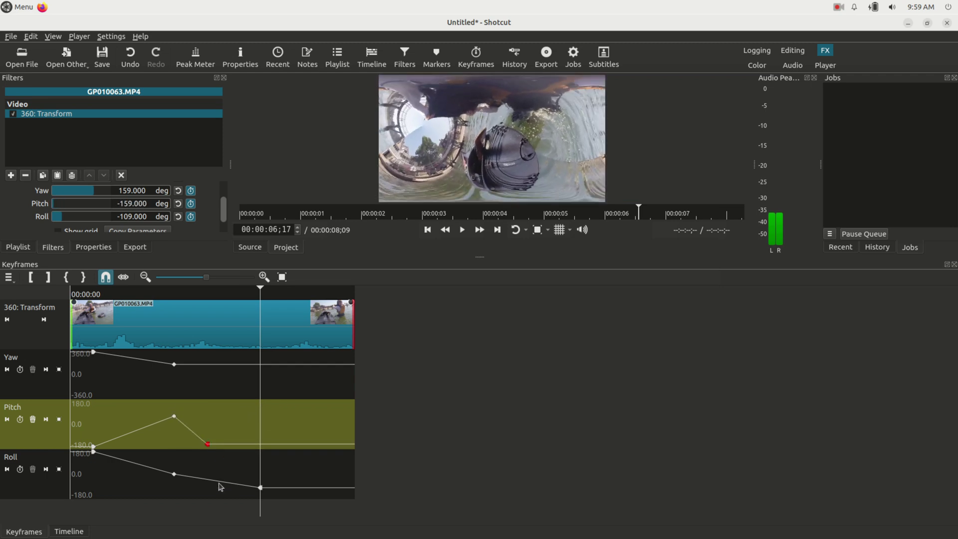
Delete the extra Roll keyframes so Roll stays fixed at 180°
{"action": "left_click", "coordinate": [220, 487]}
{"action": "left_click_drag", "start_coordinate": [259, 487], "coordinate": [280, 458]}
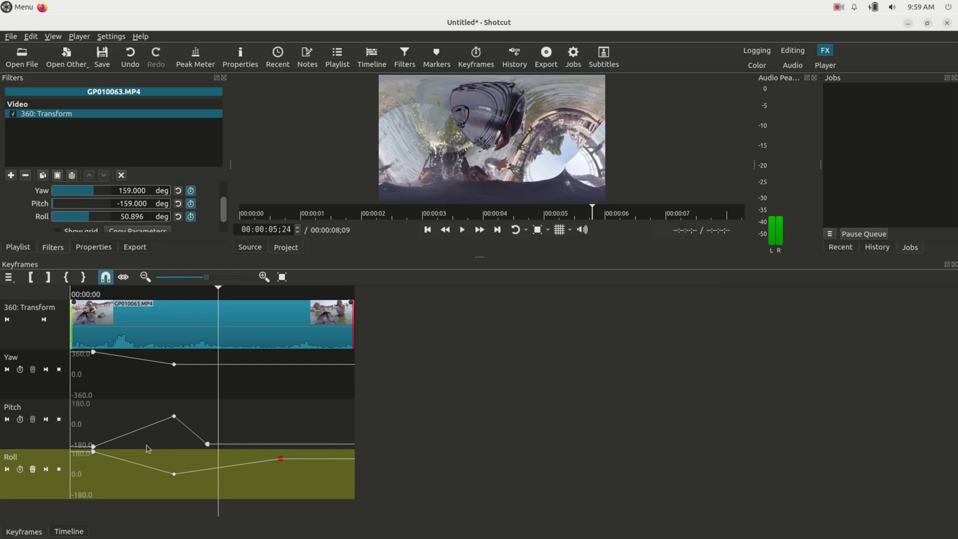
{"action": "left_click", "coordinate": [46, 470]}
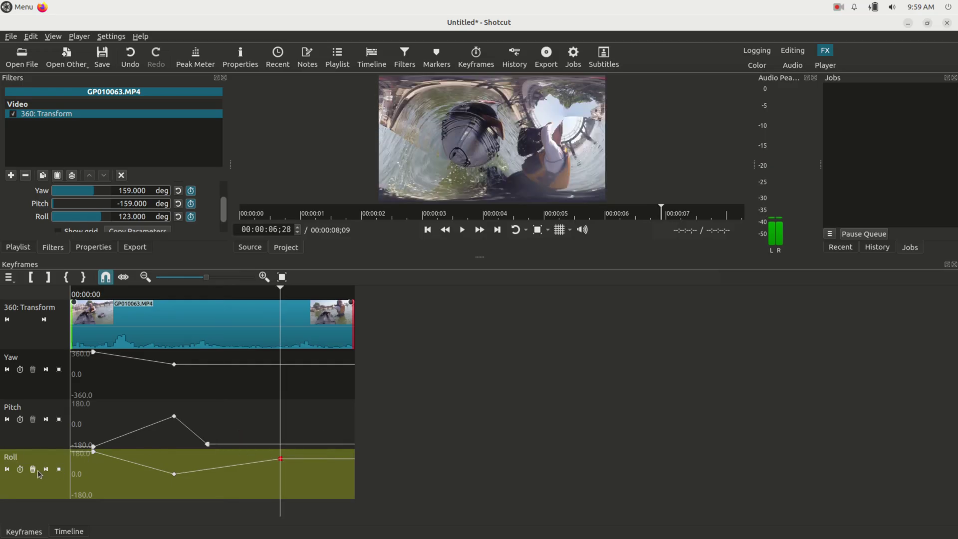
{"action": "left_click", "coordinate": [33, 469]}
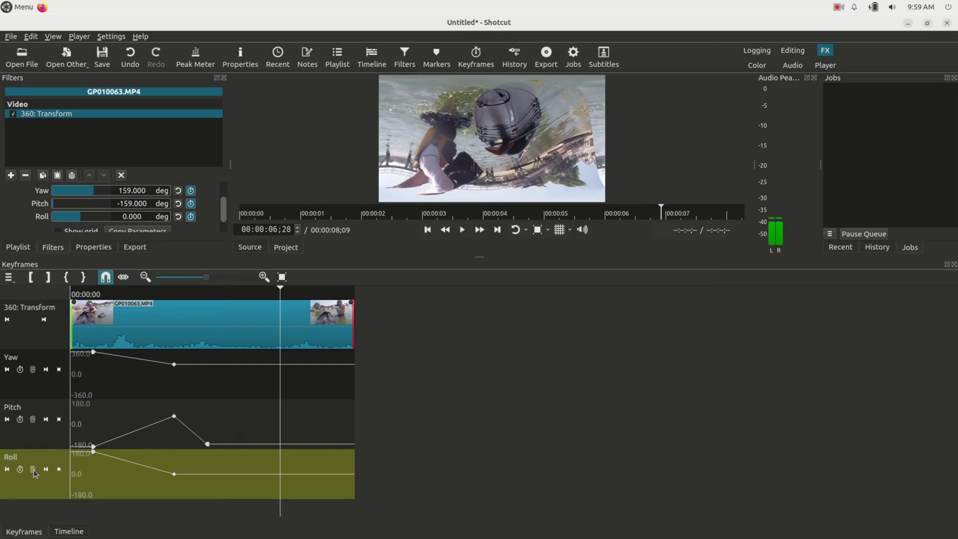
{"action": "left_click", "coordinate": [7, 469]}
{"action": "left_click", "coordinate": [33, 469]}
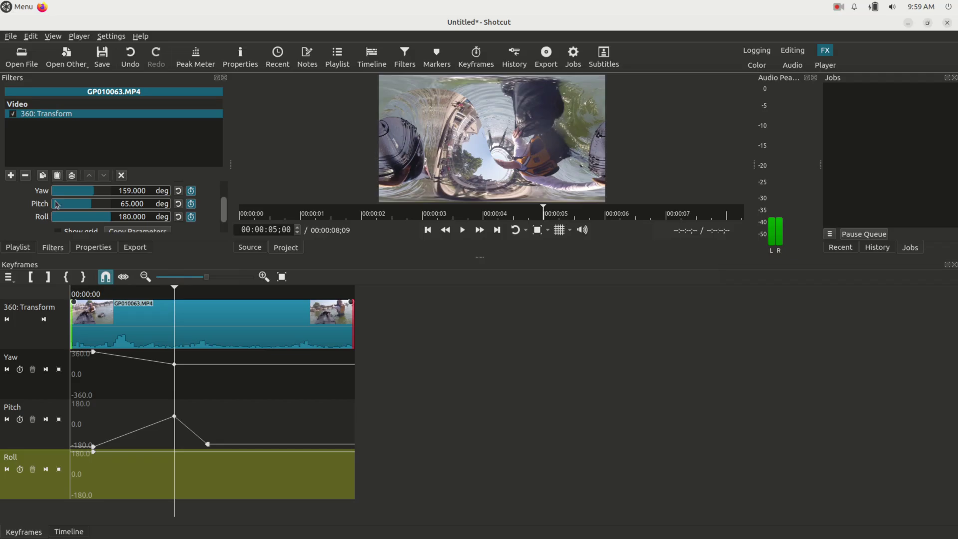
Add a Glow filter with 50% blur after the 360: Transform on the kayak clip
{"action": "left_click", "coordinate": [10, 175]}
{"action": "scroll", "coordinate": [115, 169], "scroll_direction": "down", "scroll_amount": 1}
{"action": "left_click_drag", "start_coordinate": [220, 133], "coordinate": [218, 165]}
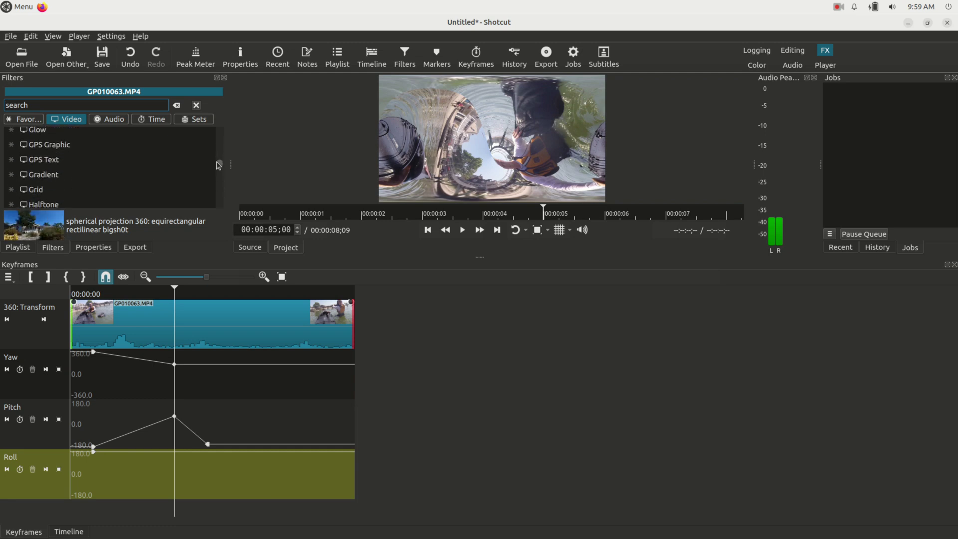
{"action": "left_click", "coordinate": [63, 137]}
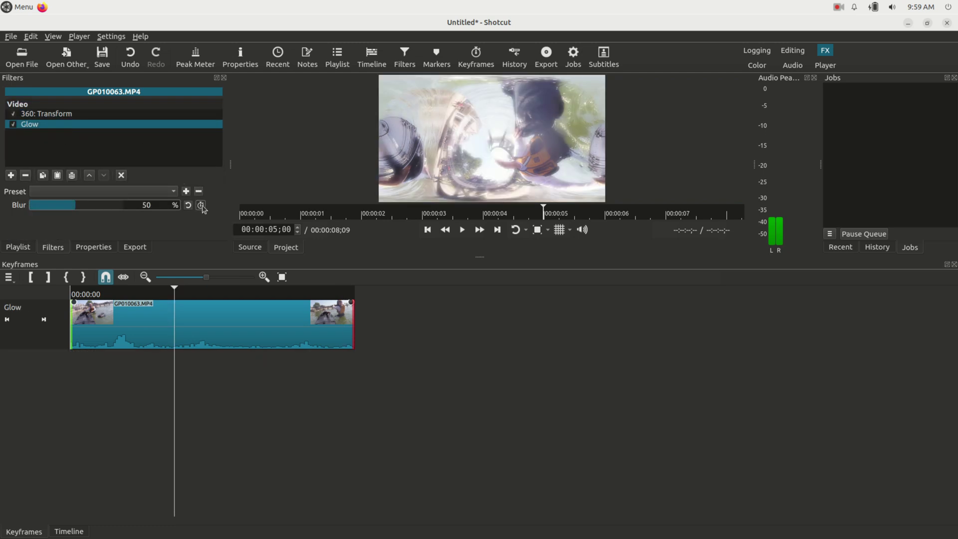